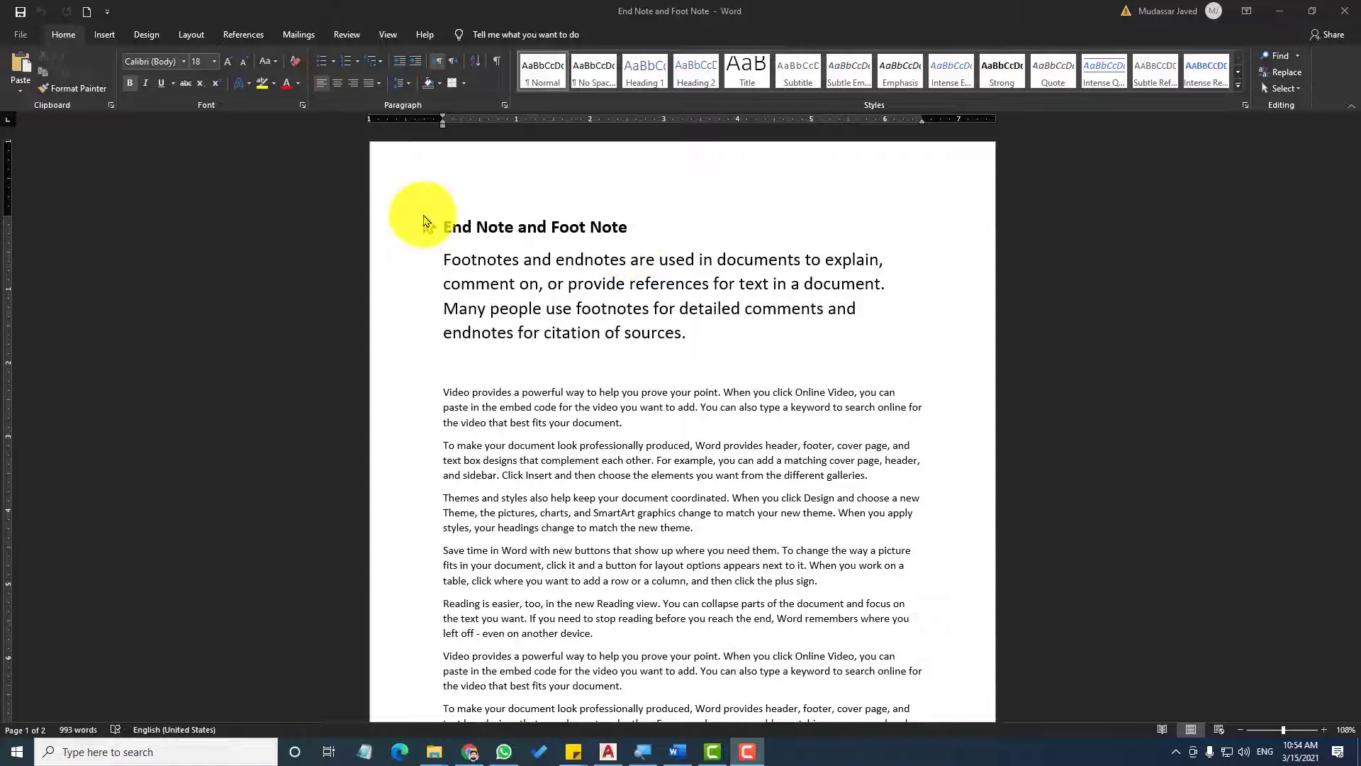
click(447, 224)
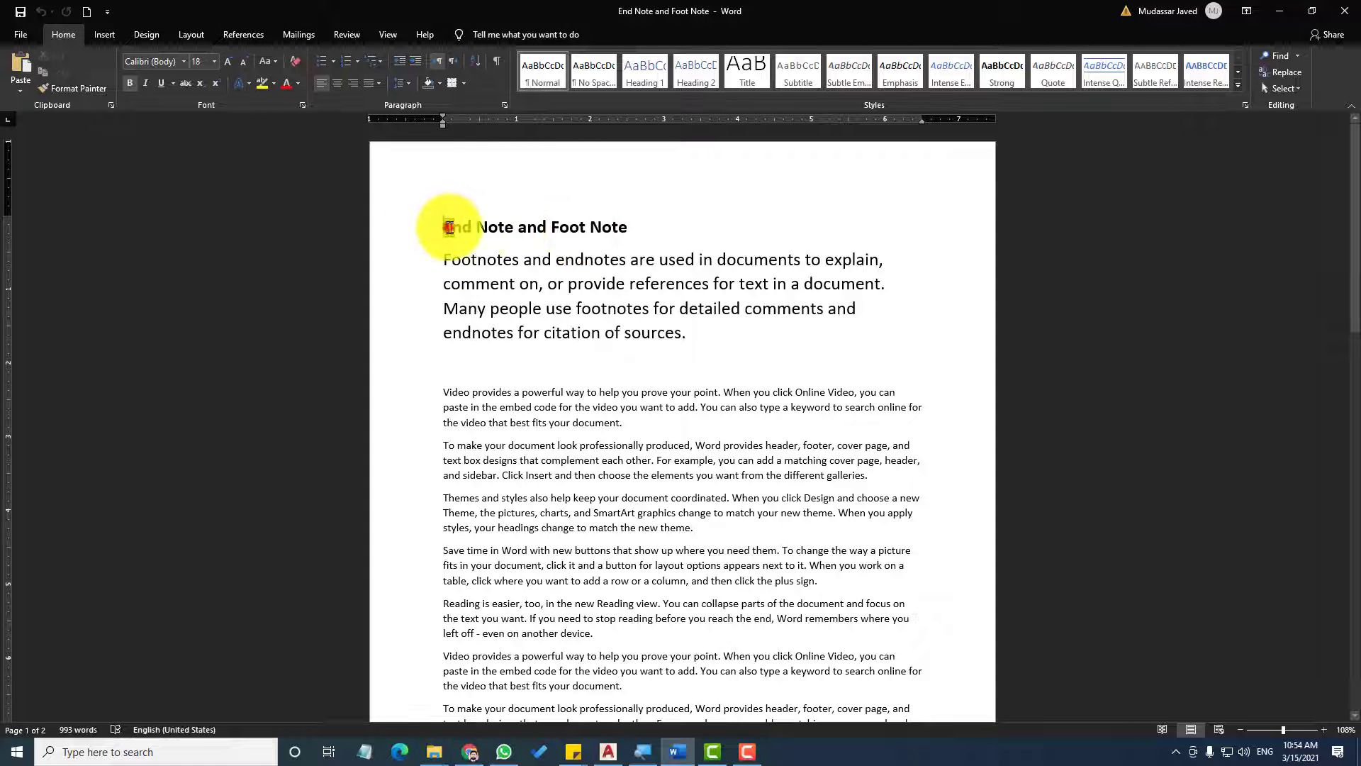
drag(451, 226, 642, 226)
click(576, 333)
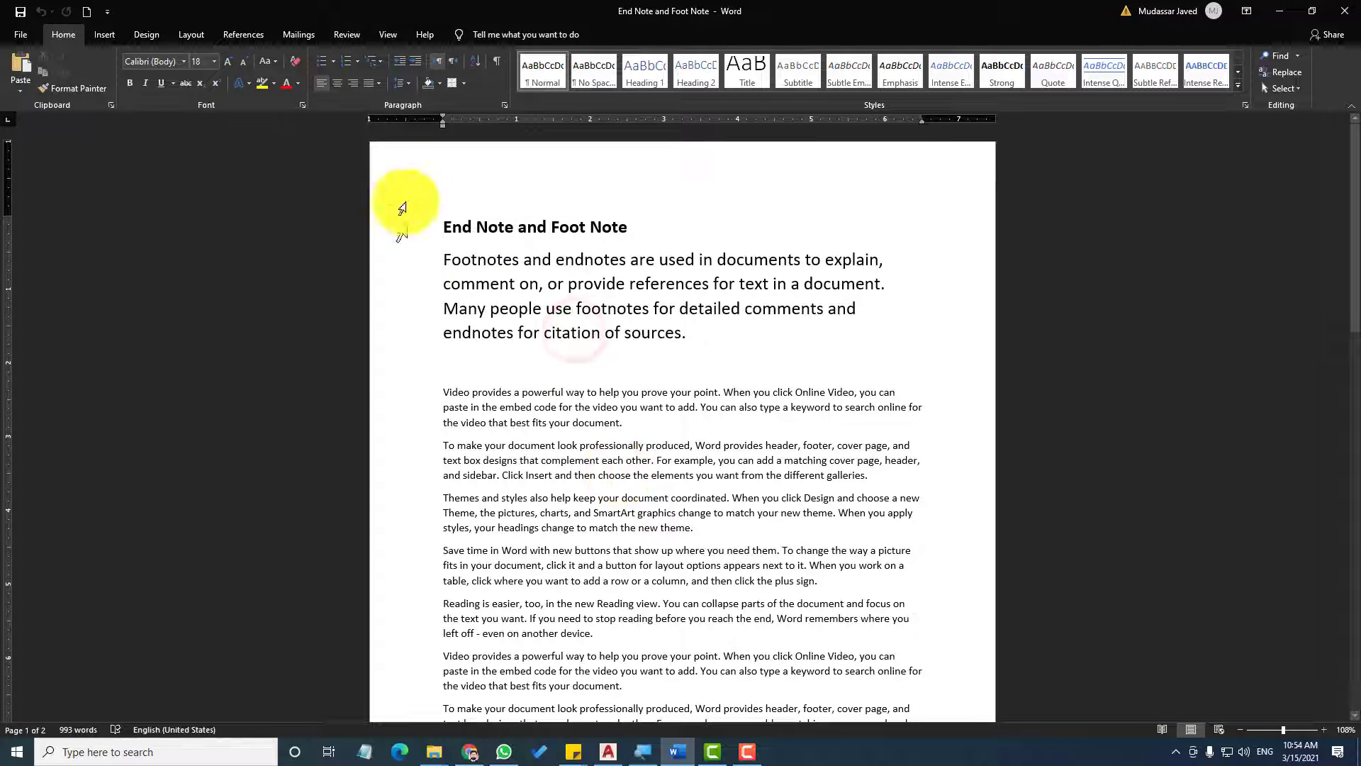
drag(477, 225, 515, 227)
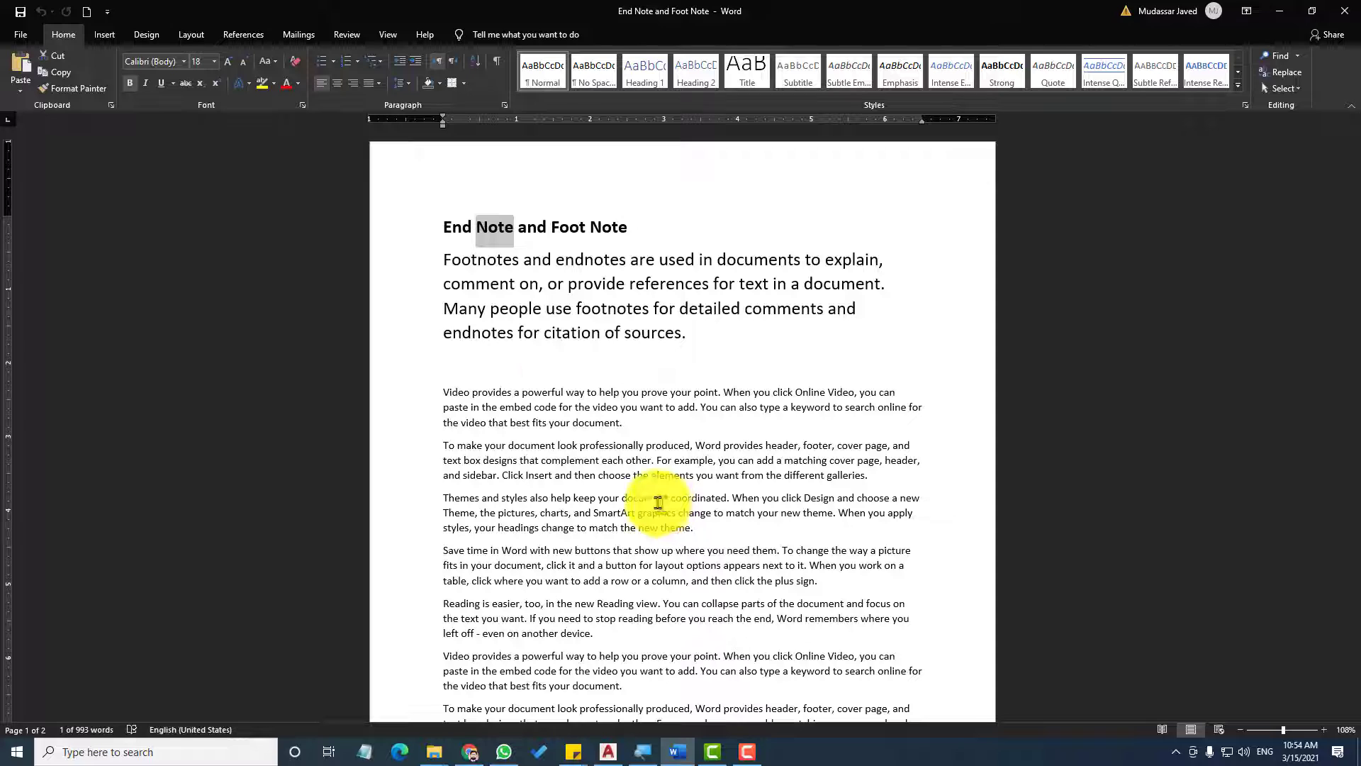
drag(445, 227, 627, 236)
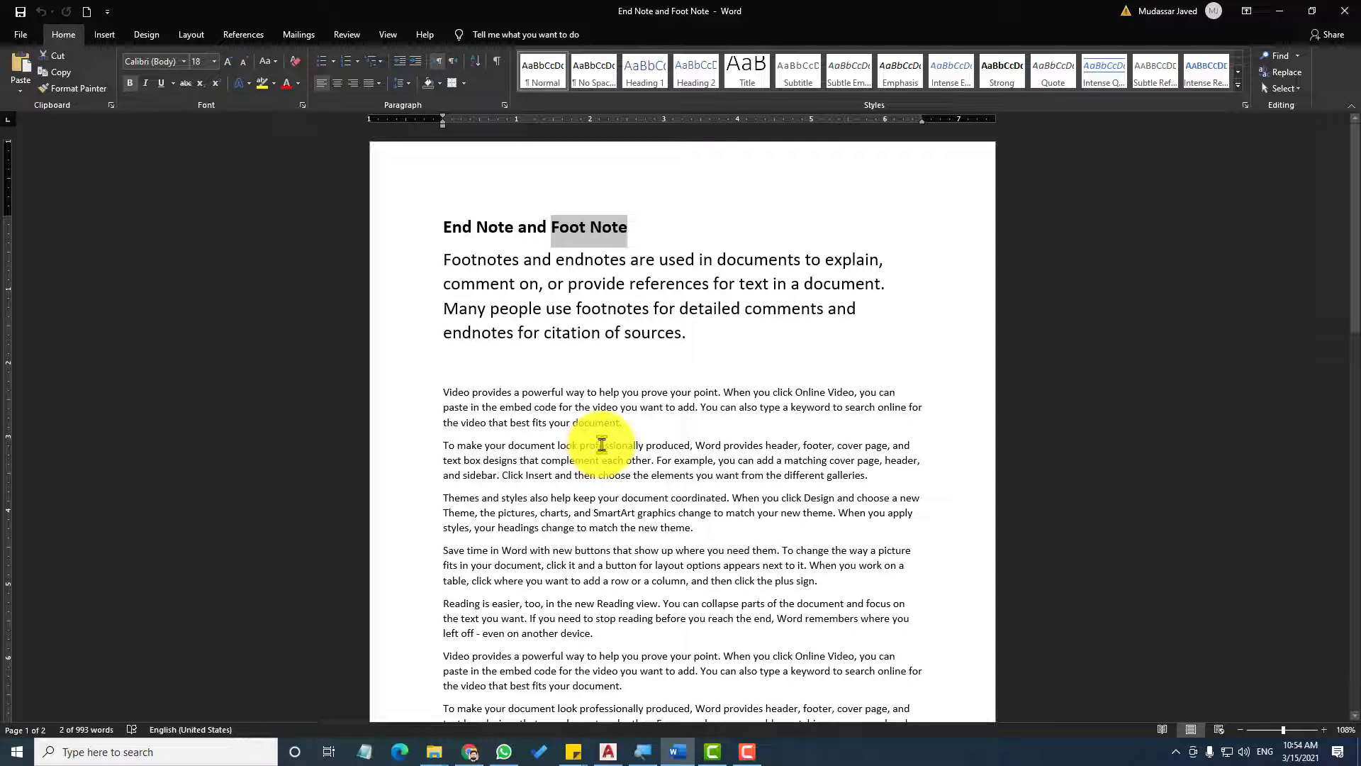
Step: Insert a footnote on the words "Online Video" in the first body paragraph
scroll(602, 444, up, 5)
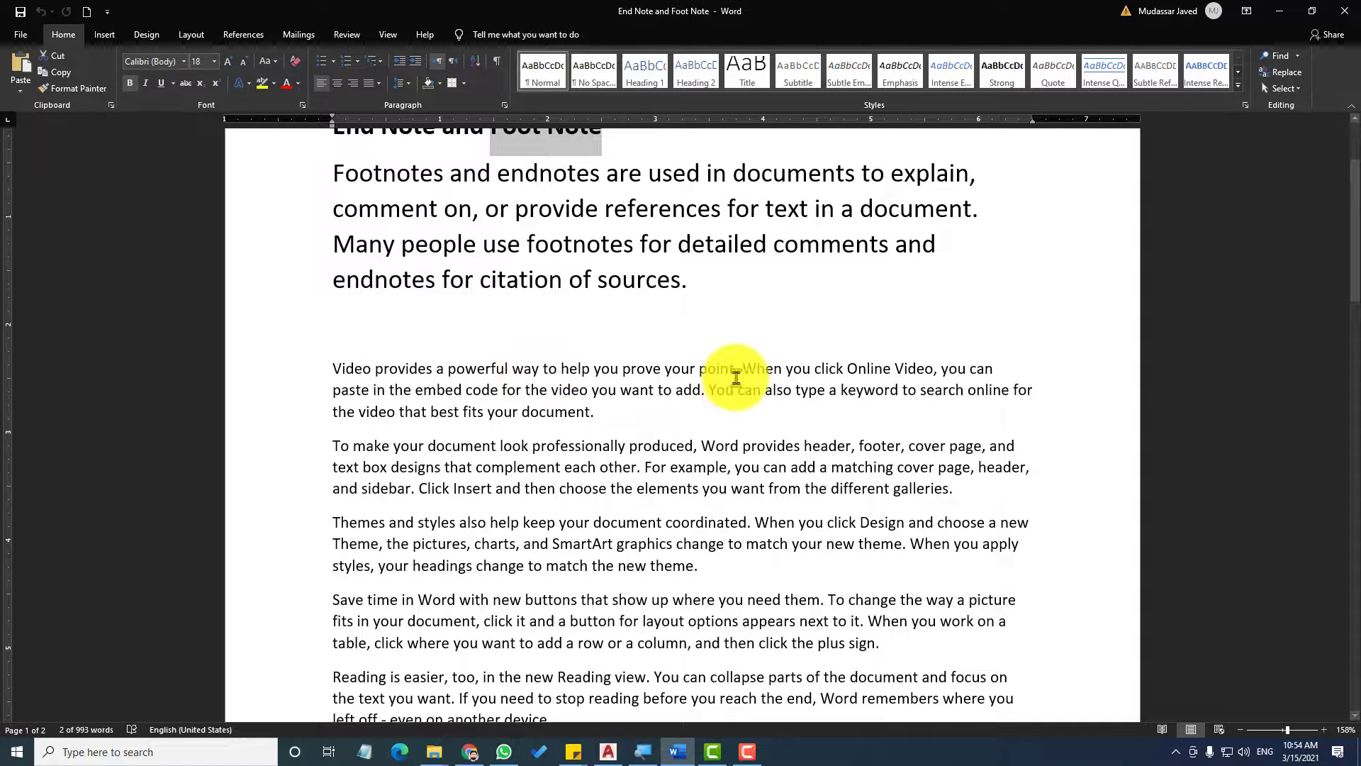
drag(848, 368, 929, 369)
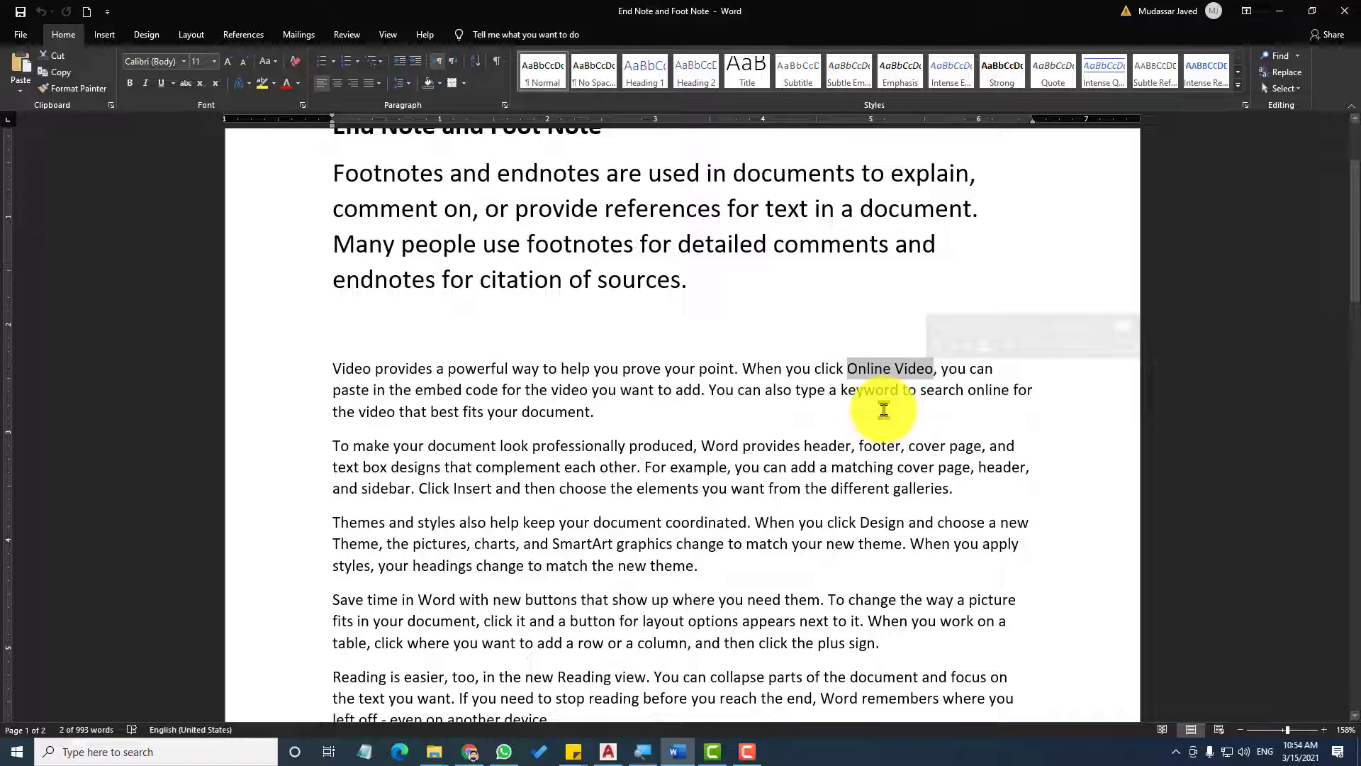
scroll(884, 409, up, 1)
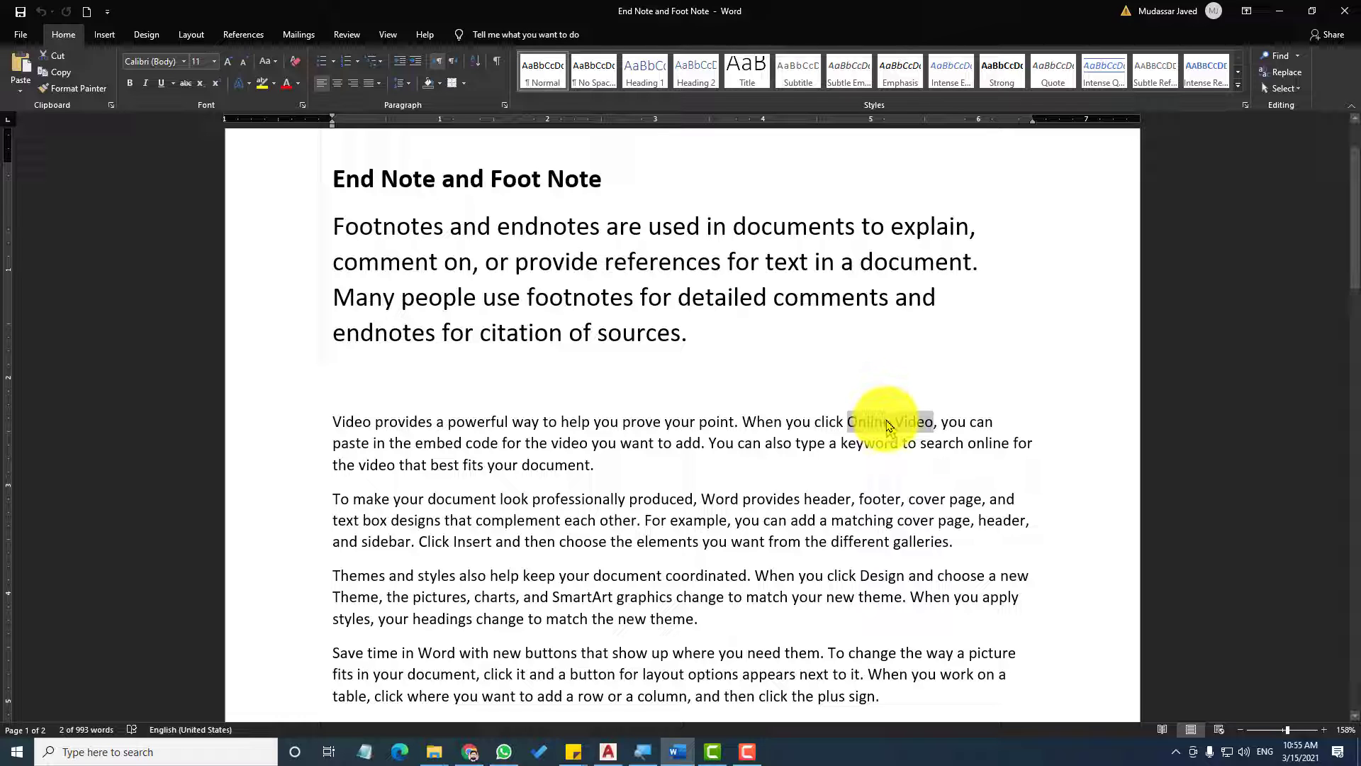
click(244, 35)
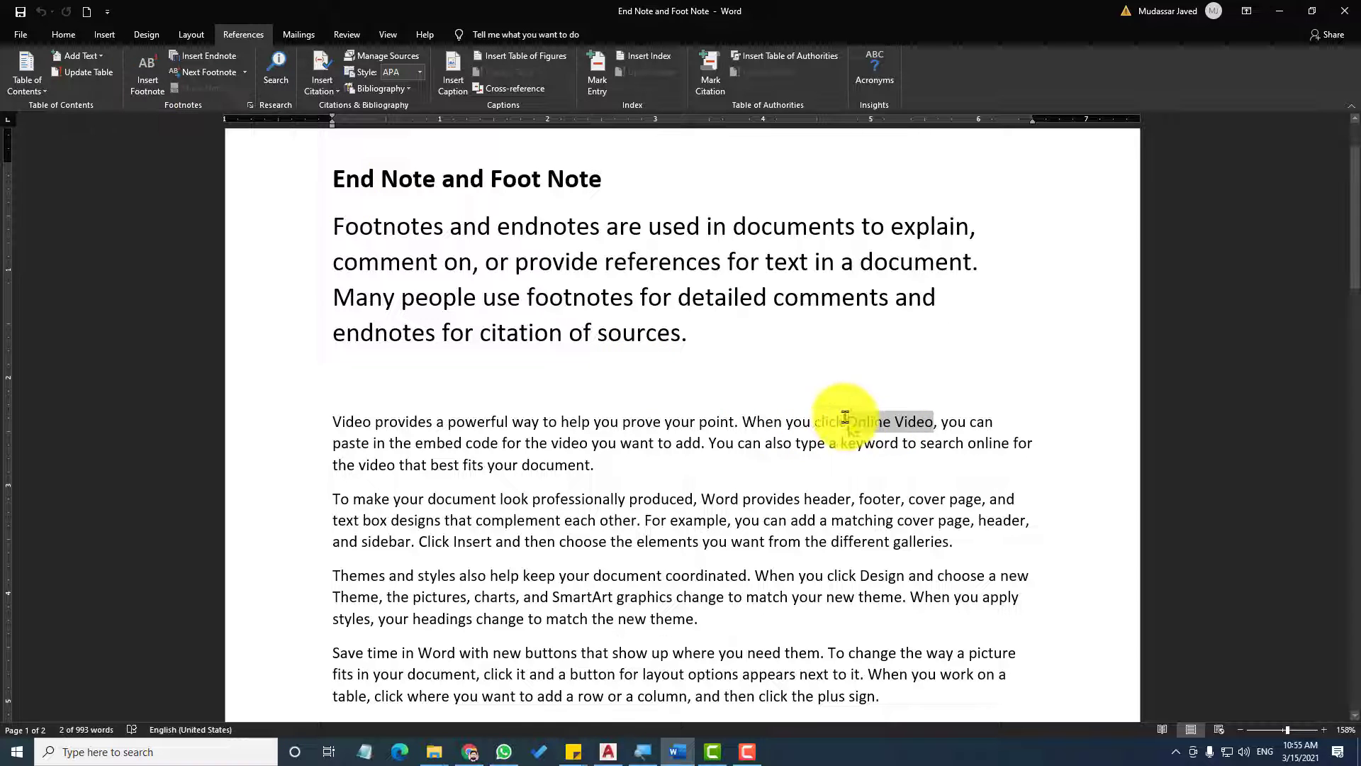
click(146, 77)
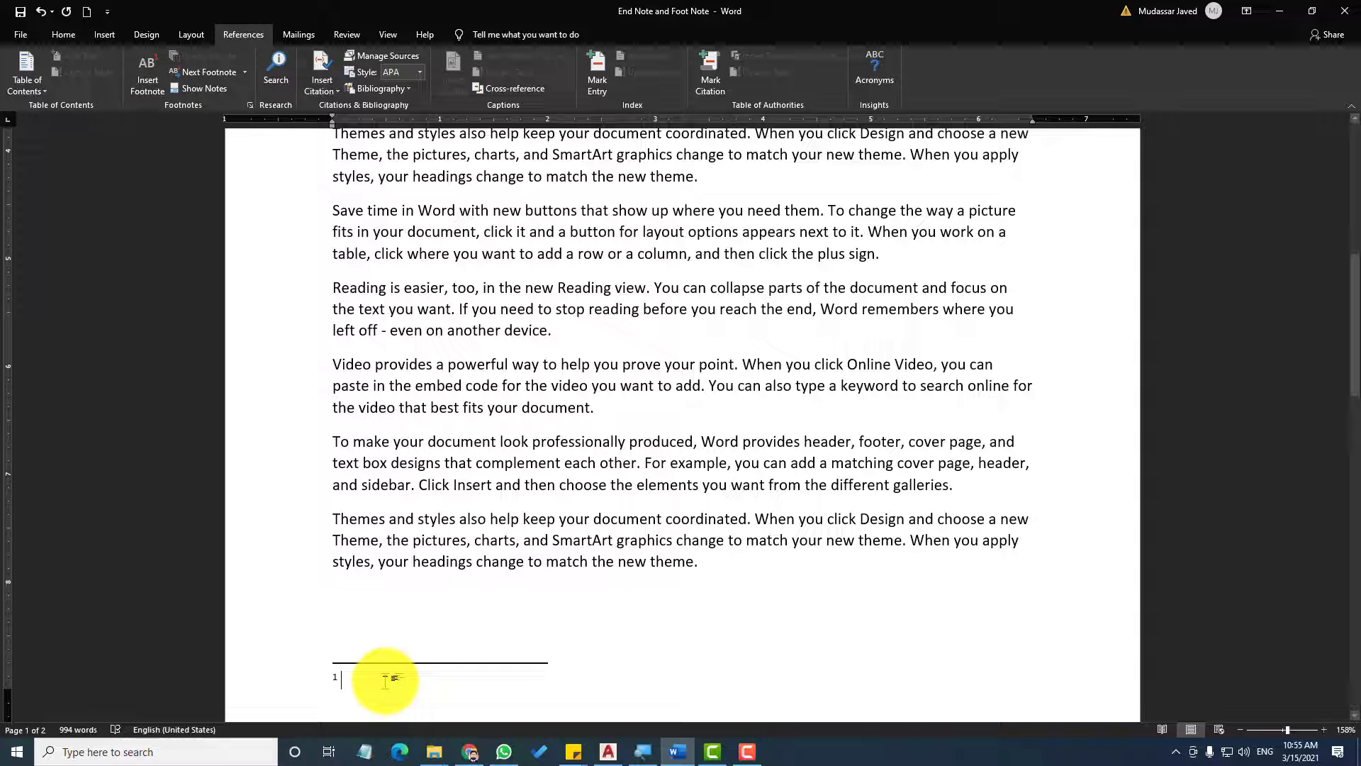
Step: Enter "Achateacher.com" as the text of footnote 1 at the foot of the first page
scroll(858, 595, up, 7)
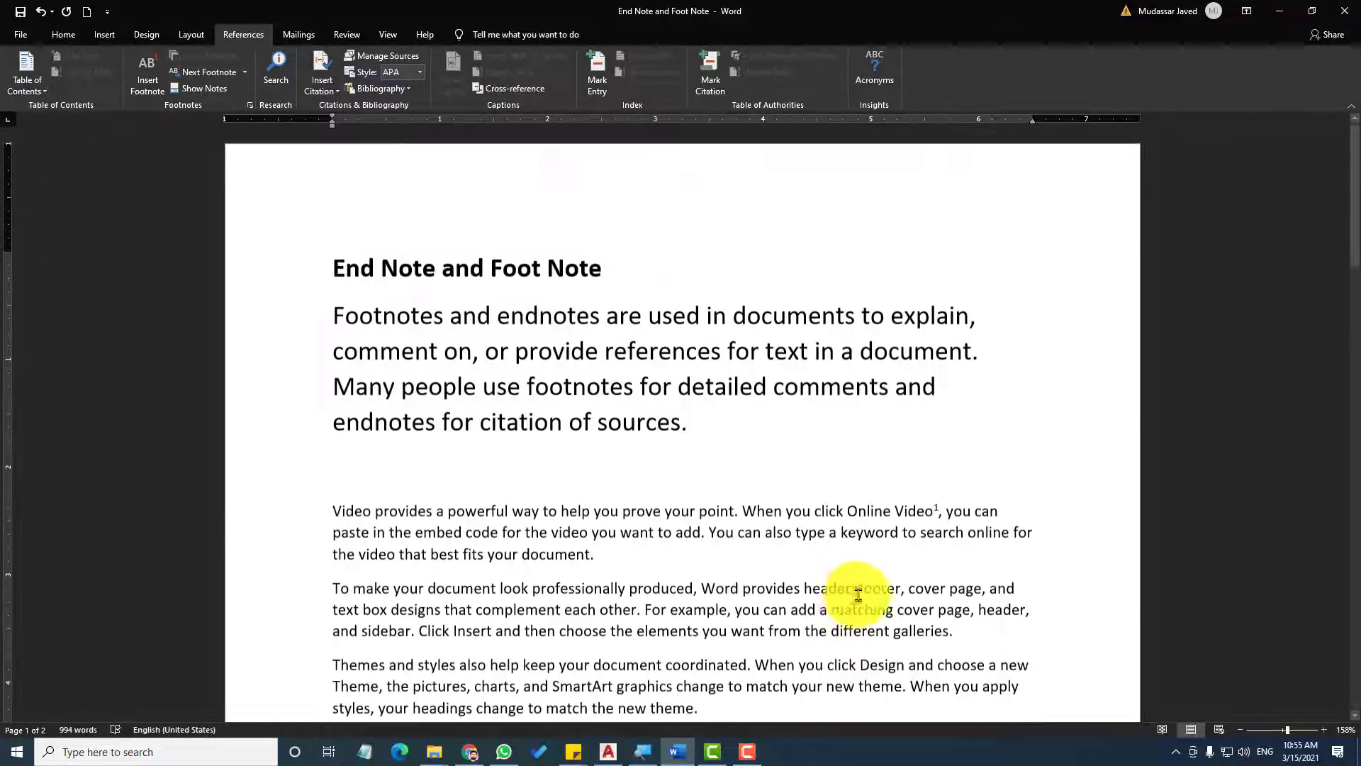
scroll(858, 596, down, 2)
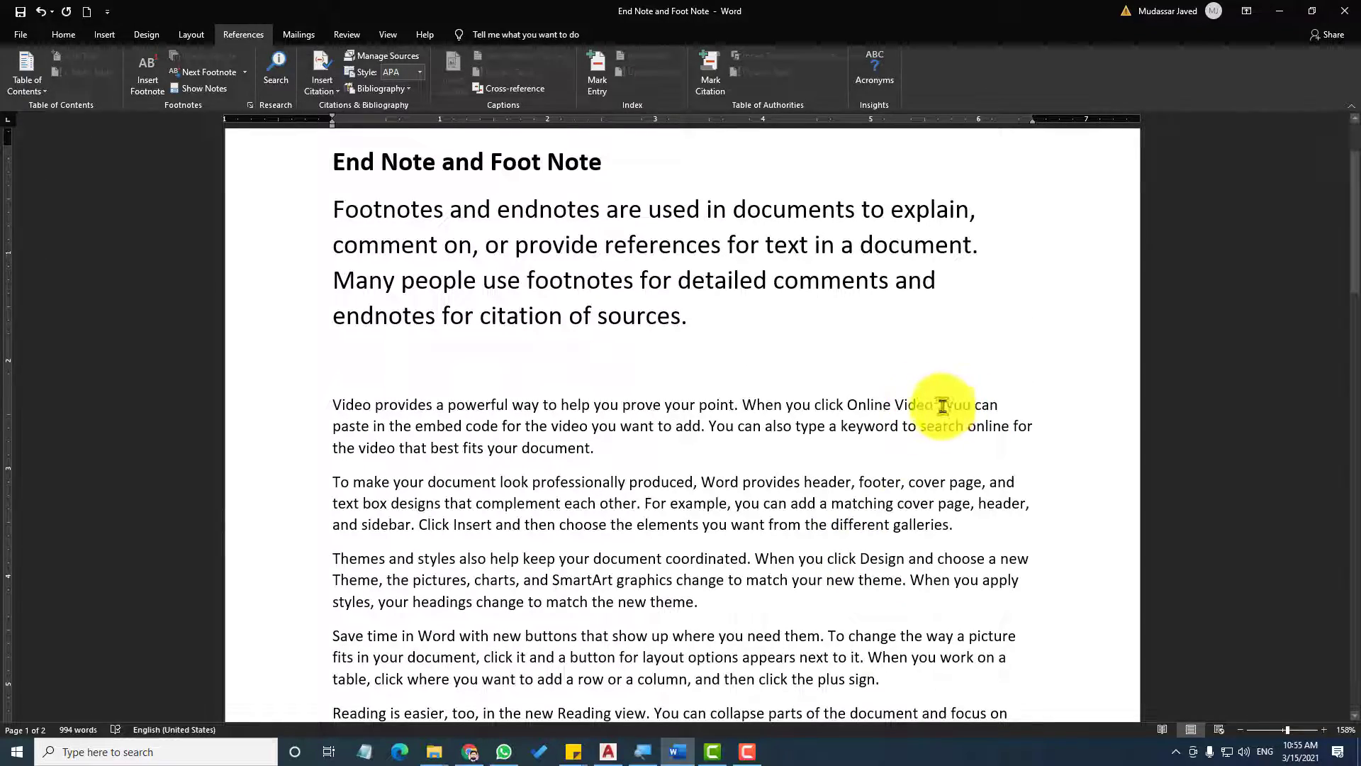
scroll(720, 517, down, 13)
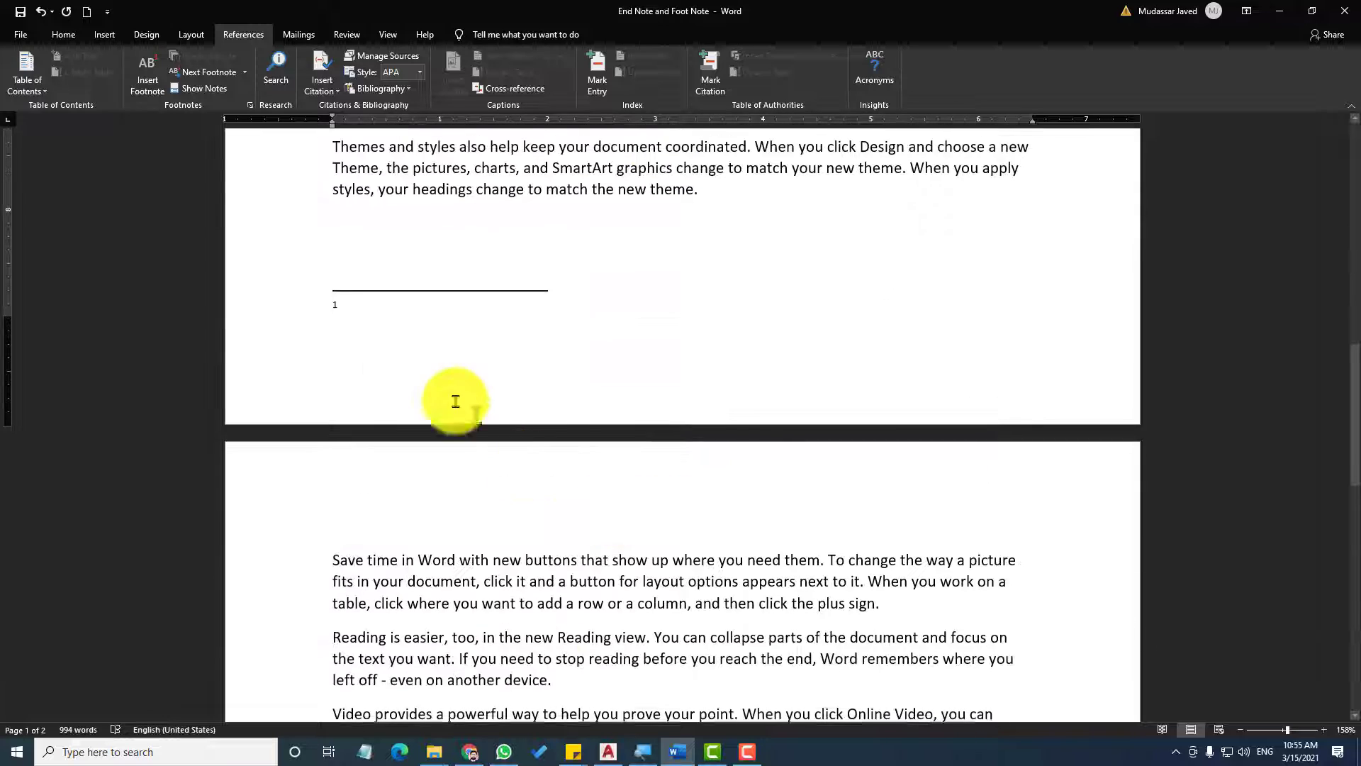
scroll(450, 398, up, 2)
click(369, 416)
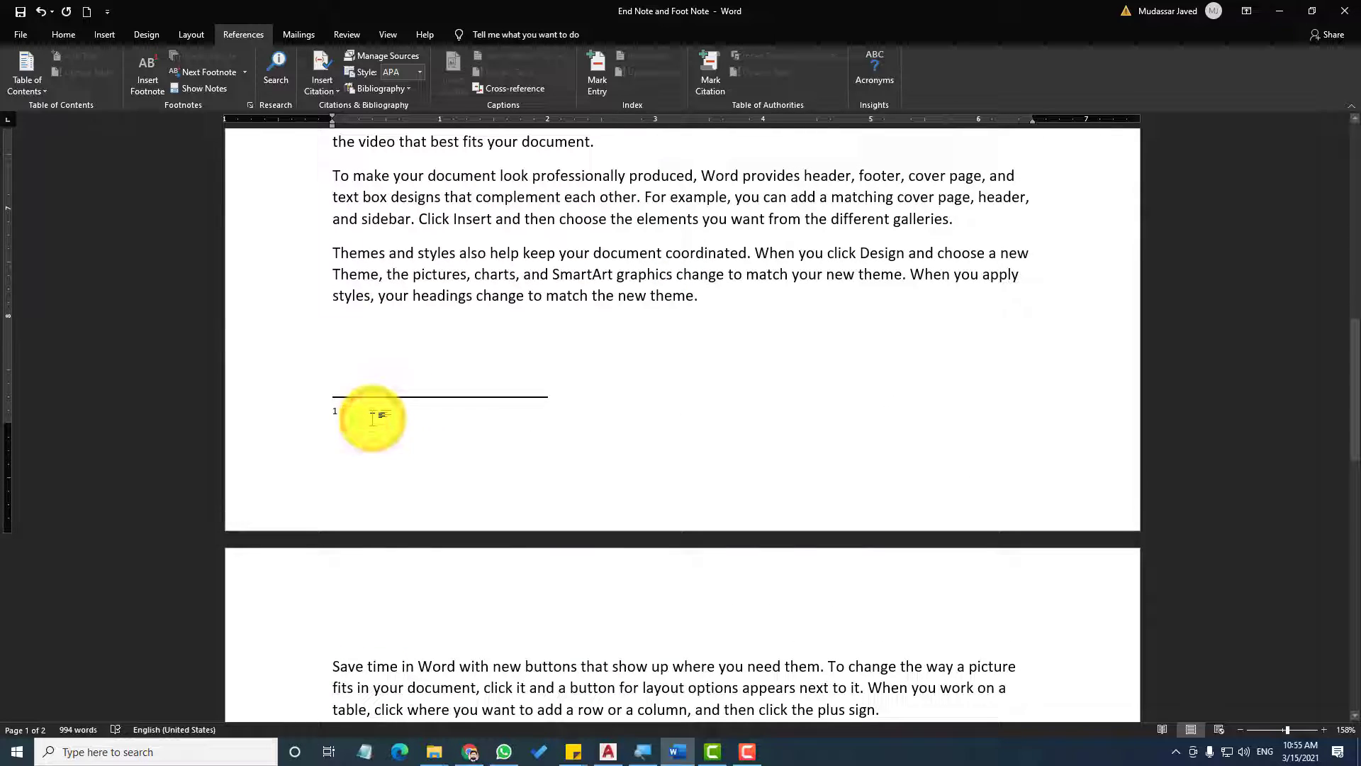
text(ach)
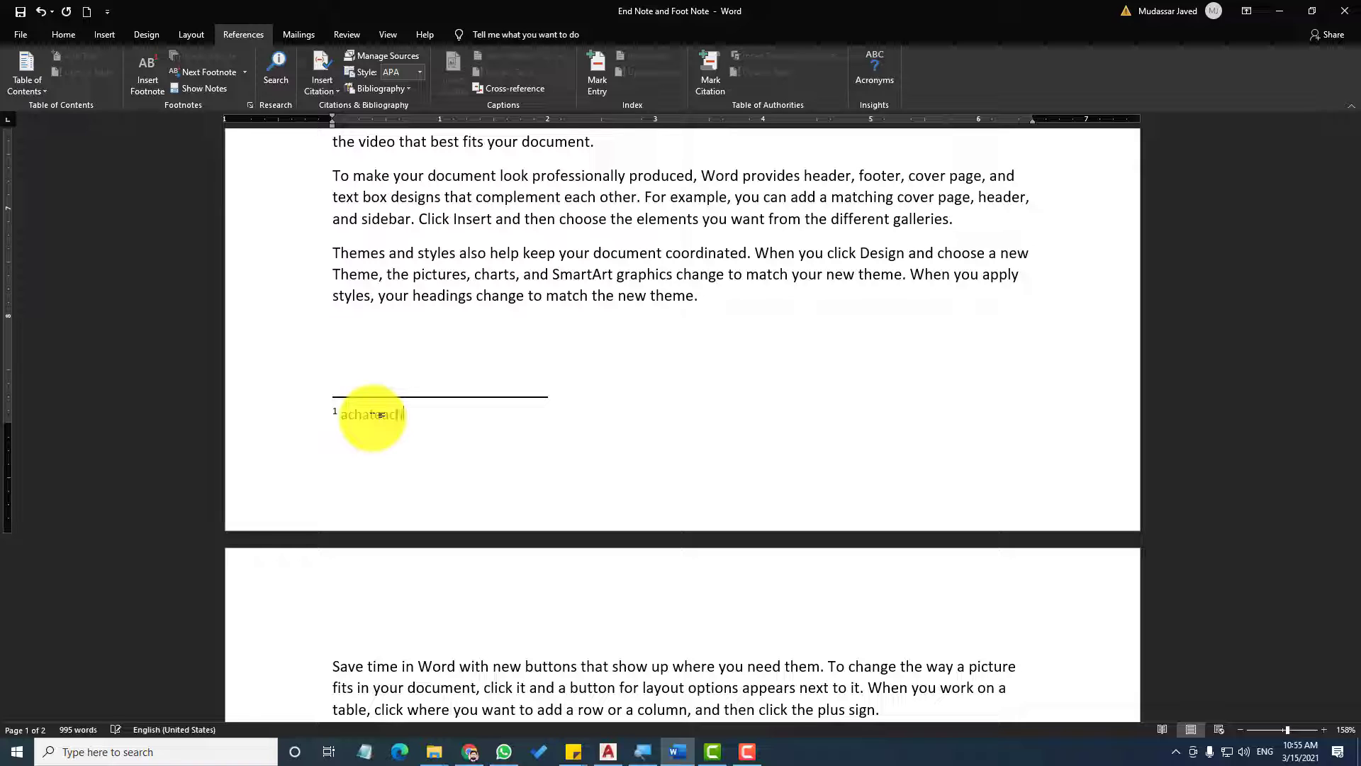
text(emeacher.com)
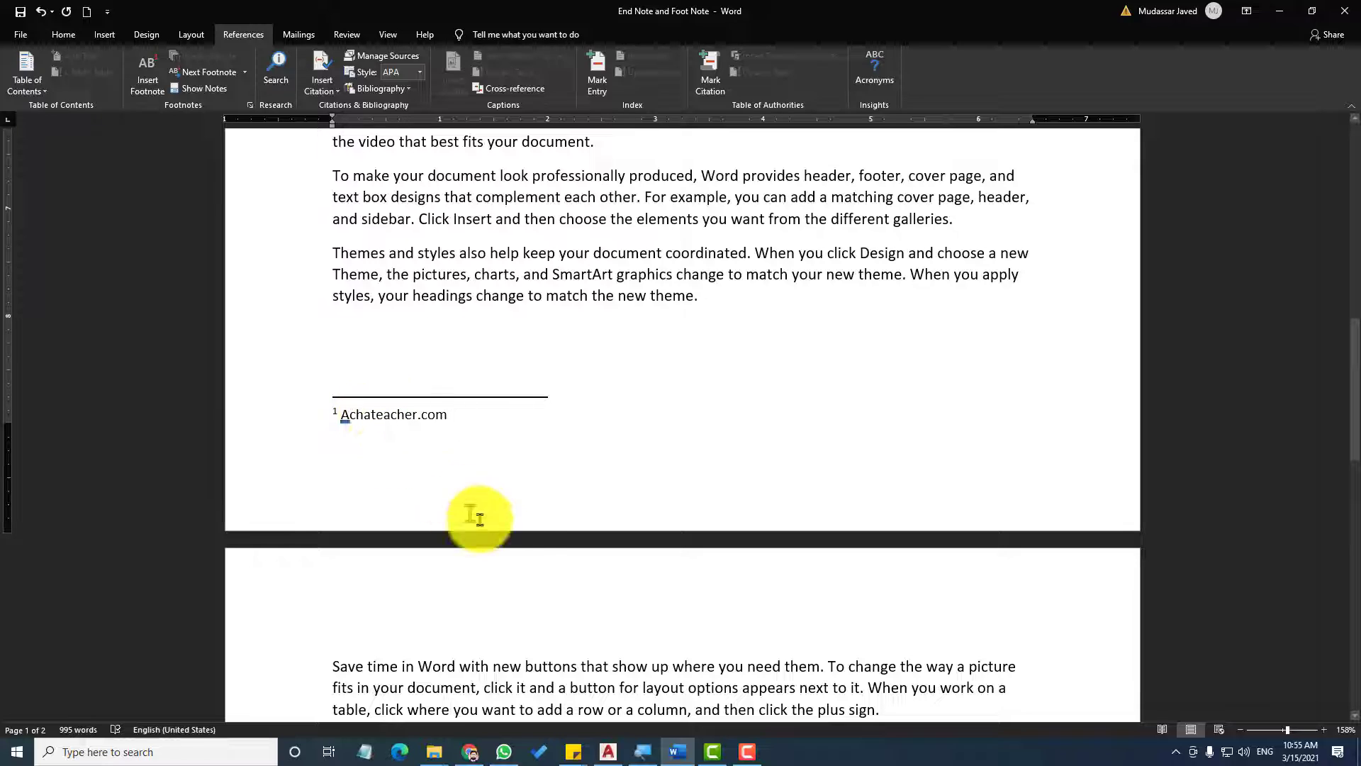
Step: Insert a second footnote on the word "Design" in the first paragraph starting "Themes and styles"
double_click(517, 545)
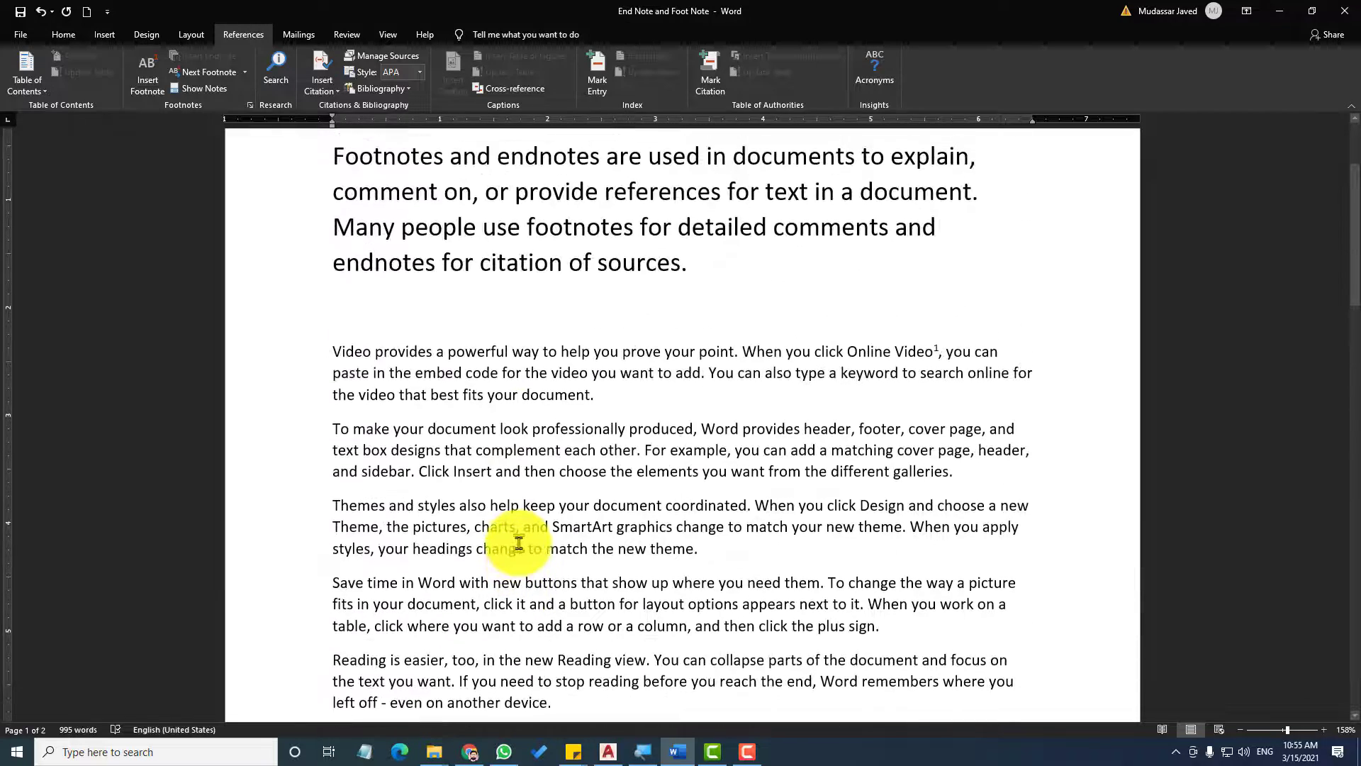
scroll(519, 543, down, 3)
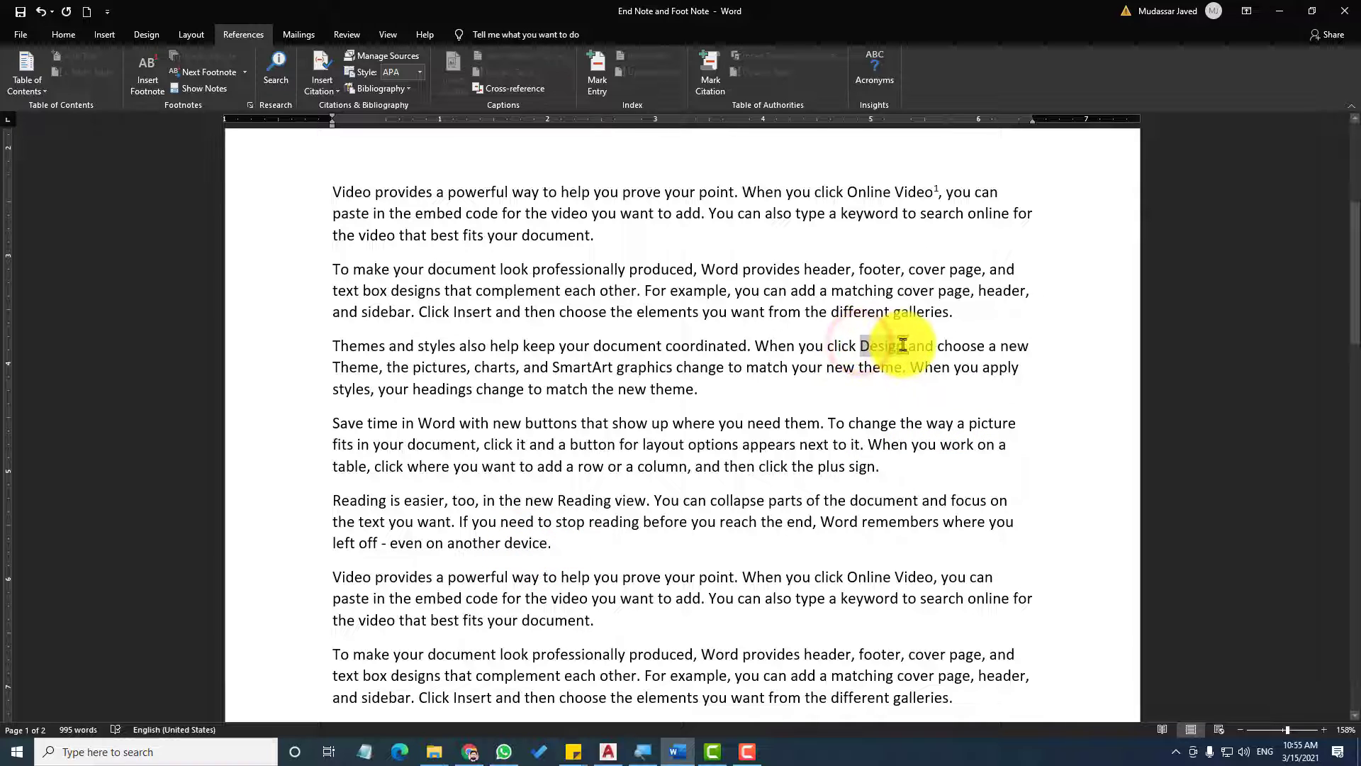
drag(861, 343, 905, 353)
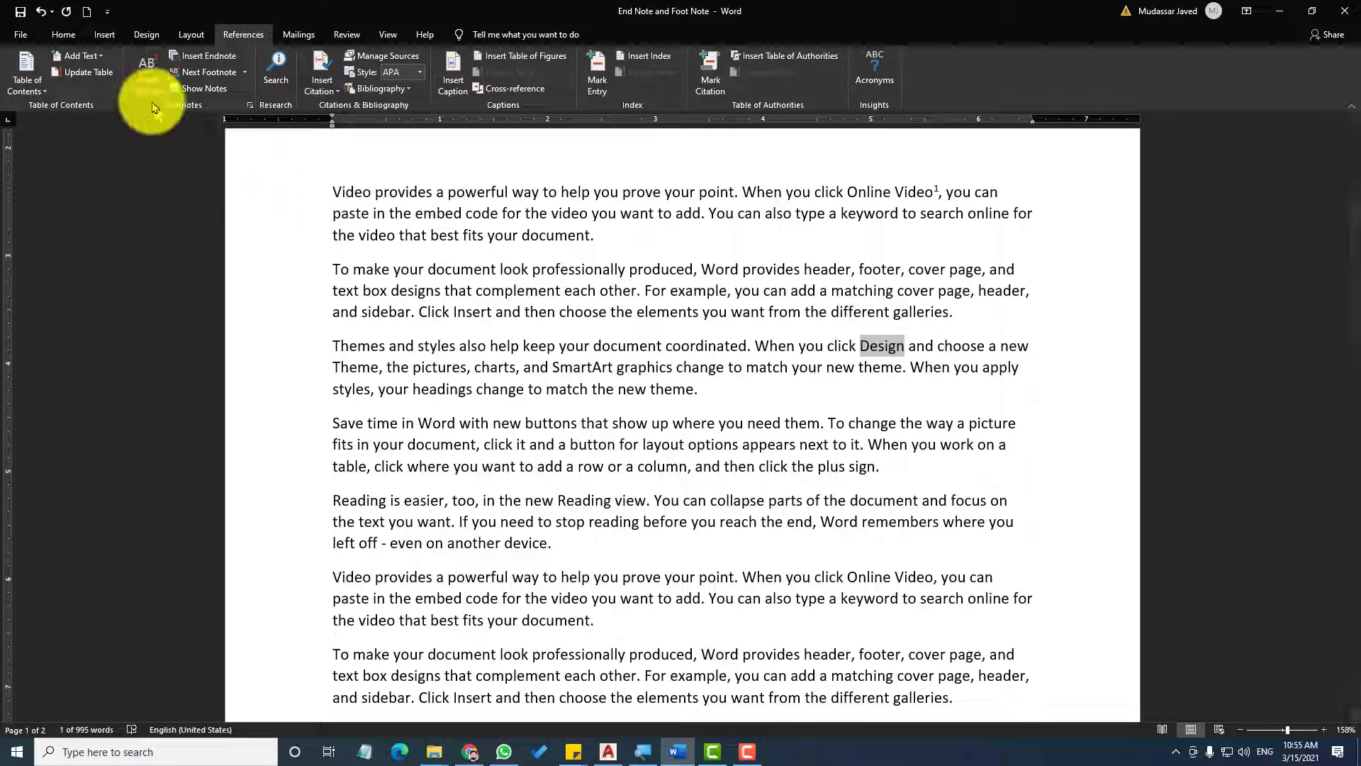
click(144, 68)
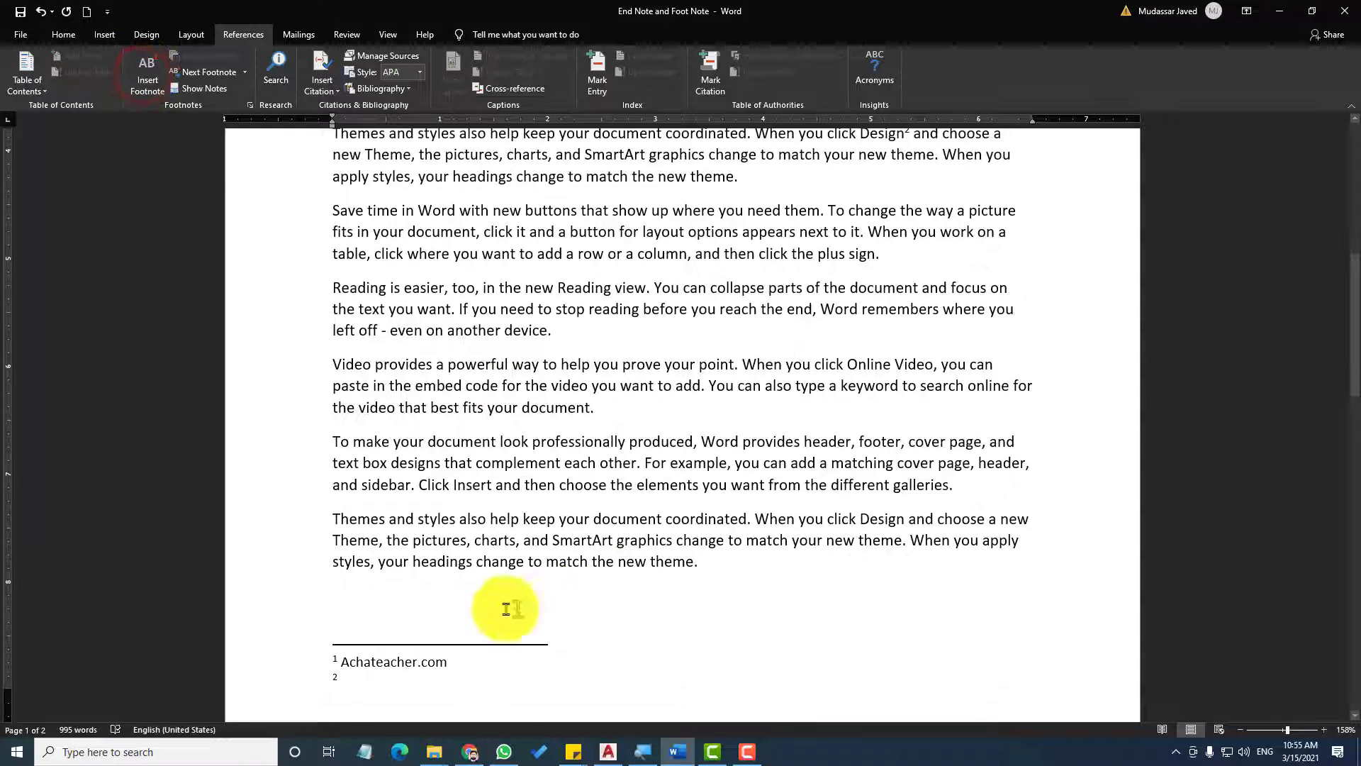
Step: Enter "Coreldraw design" as the text of footnote 2 at the foot of the first page
scroll(882, 502, up, 3)
scroll(882, 503, up, 3)
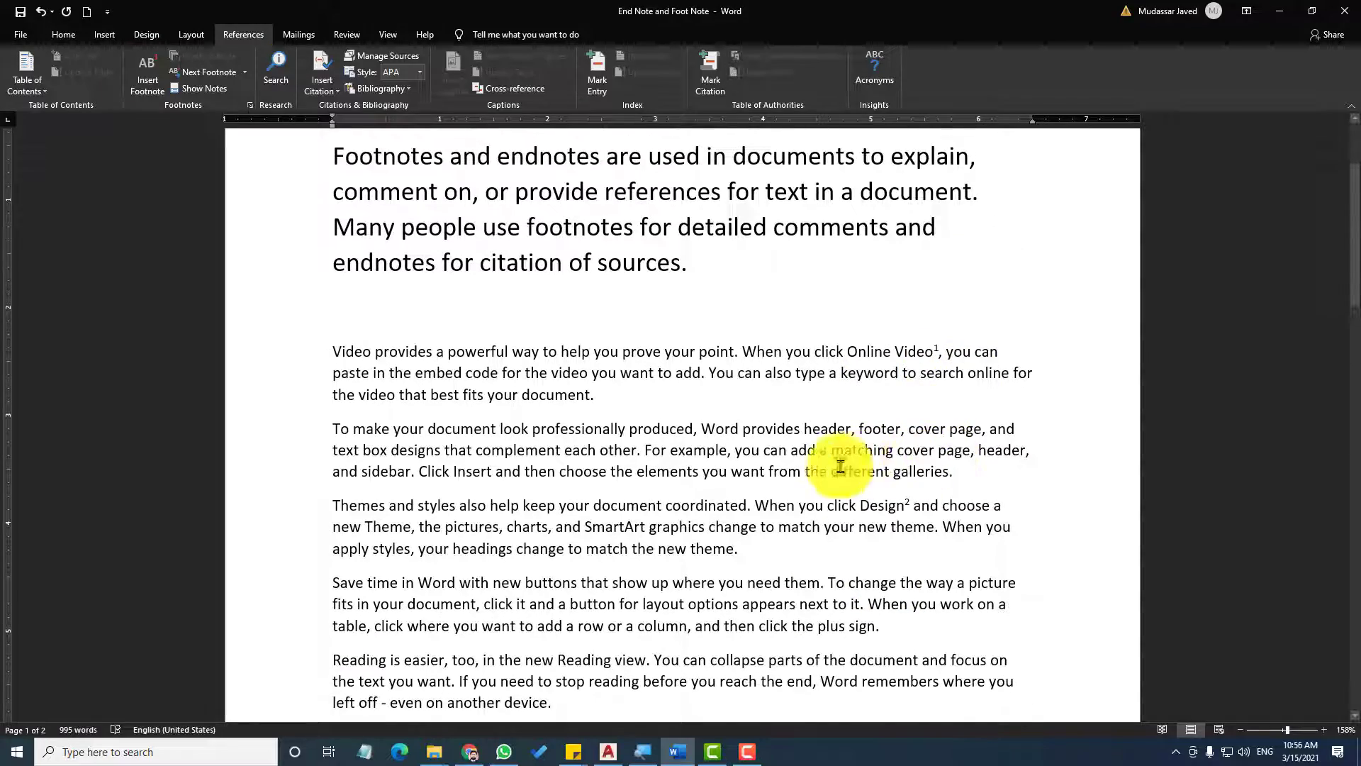
scroll(897, 495, down, 1)
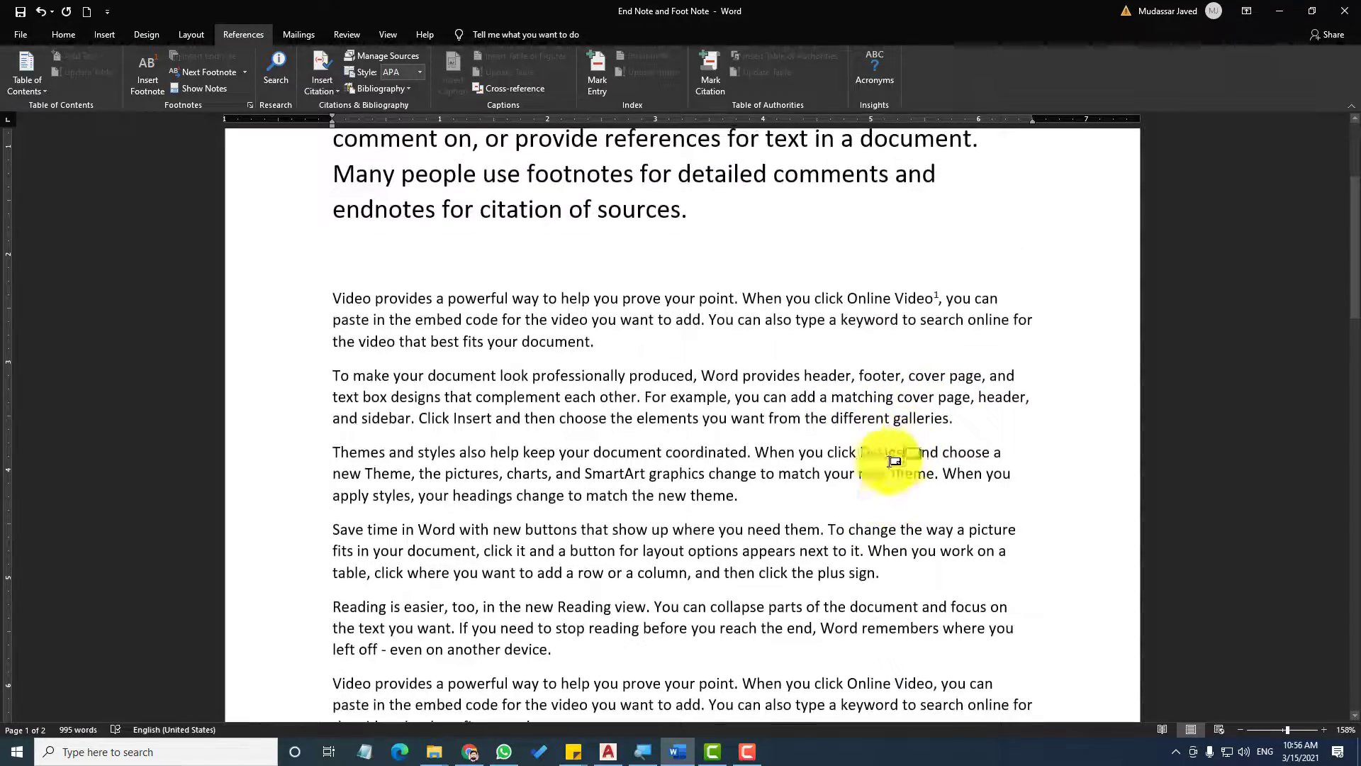
scroll(706, 517, down, 4)
scroll(707, 517, down, 4)
click(395, 518)
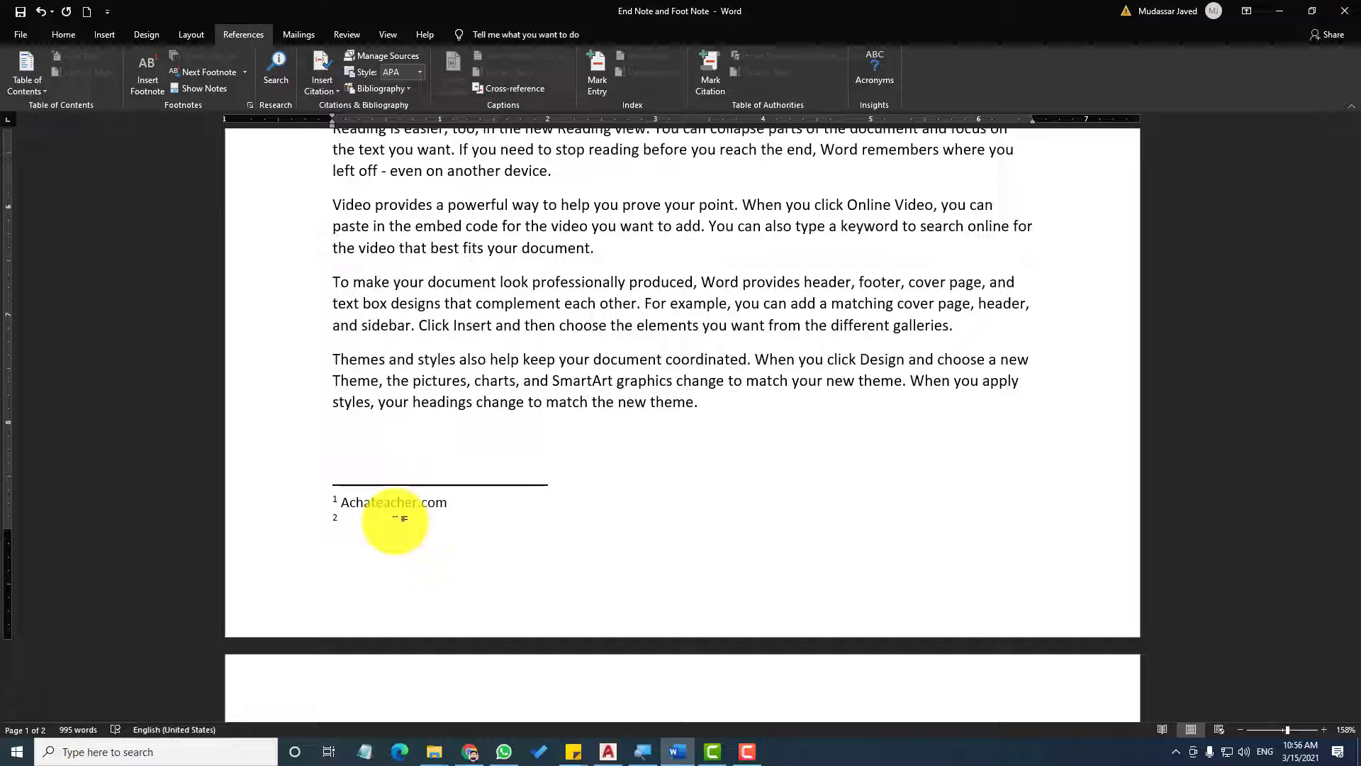
text(reldraw design)
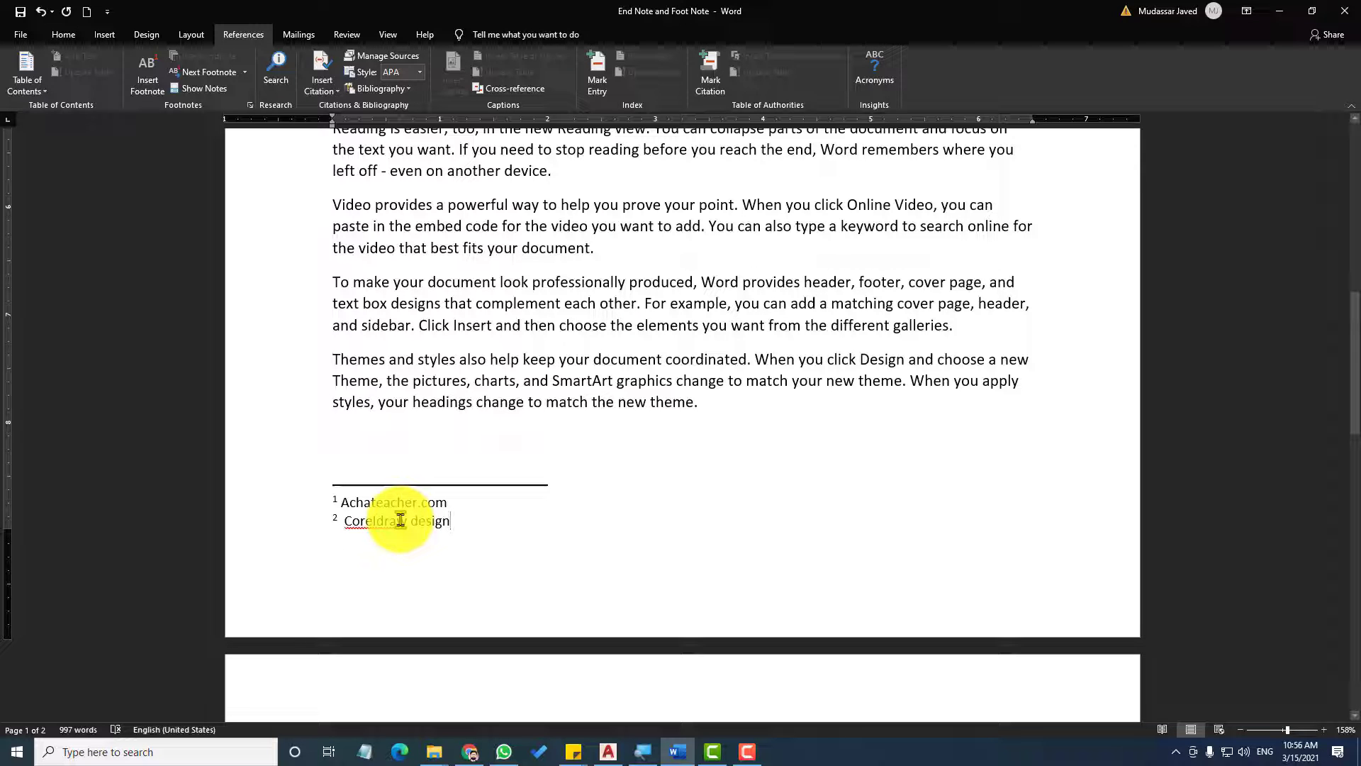
Step: Compare the footnote reference marks in the first page's body text with the notes at its foot
scroll(709, 460, up, 5)
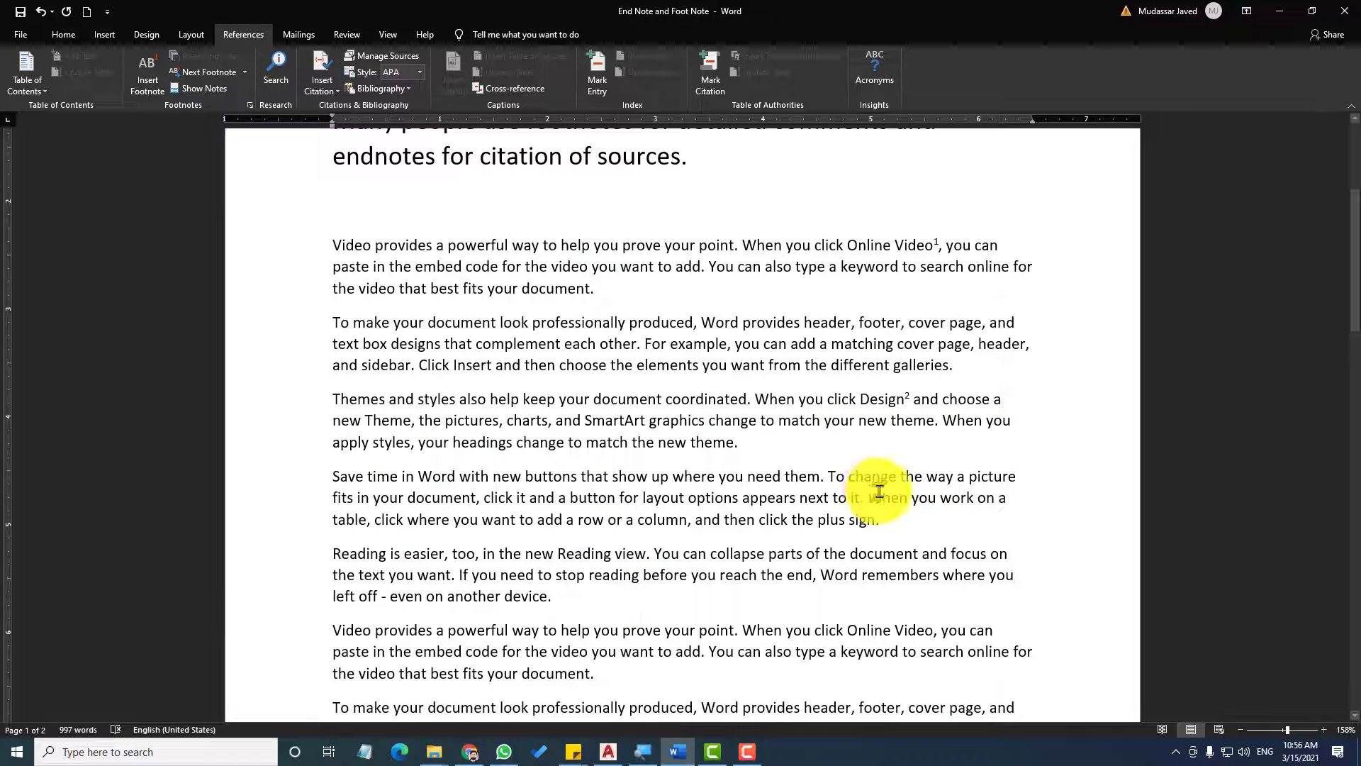
scroll(829, 438, up, 2)
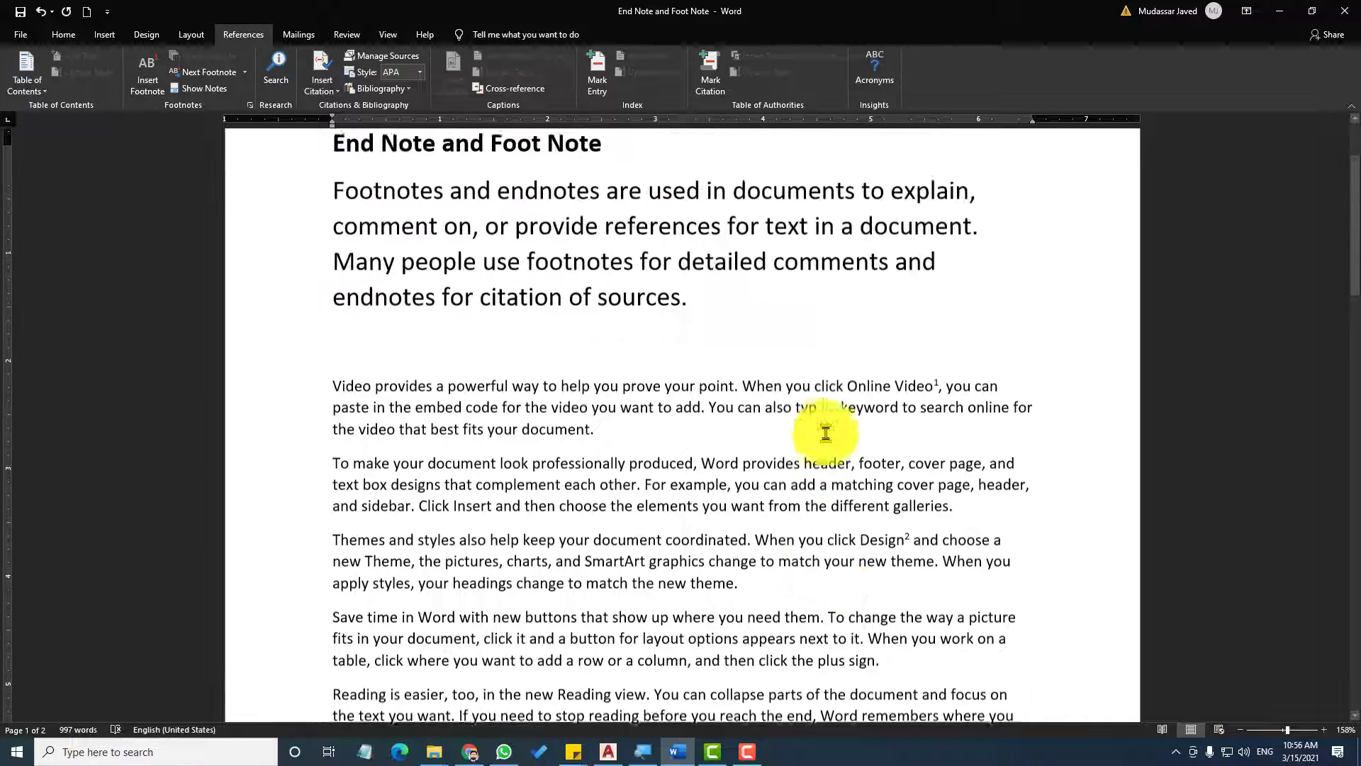
scroll(827, 428, down, 6)
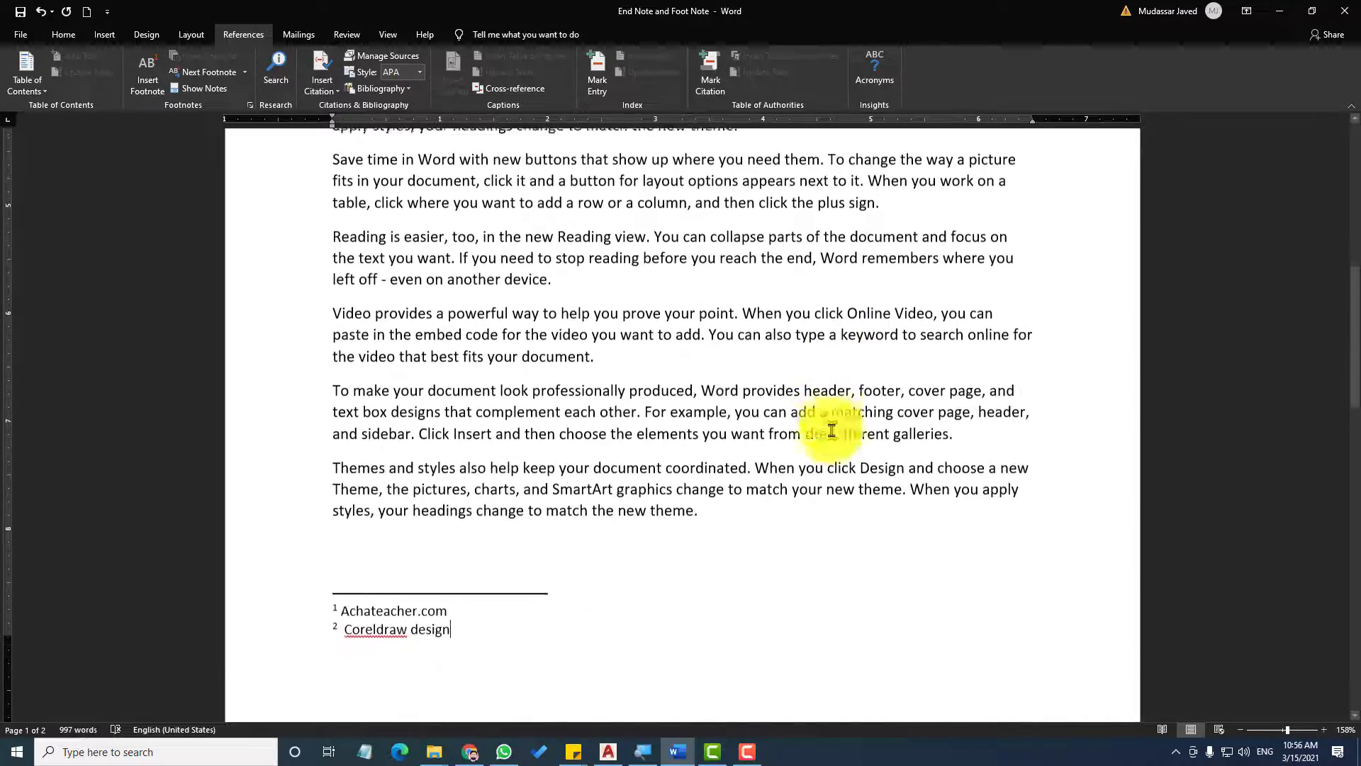
scroll(450, 562, down, 1)
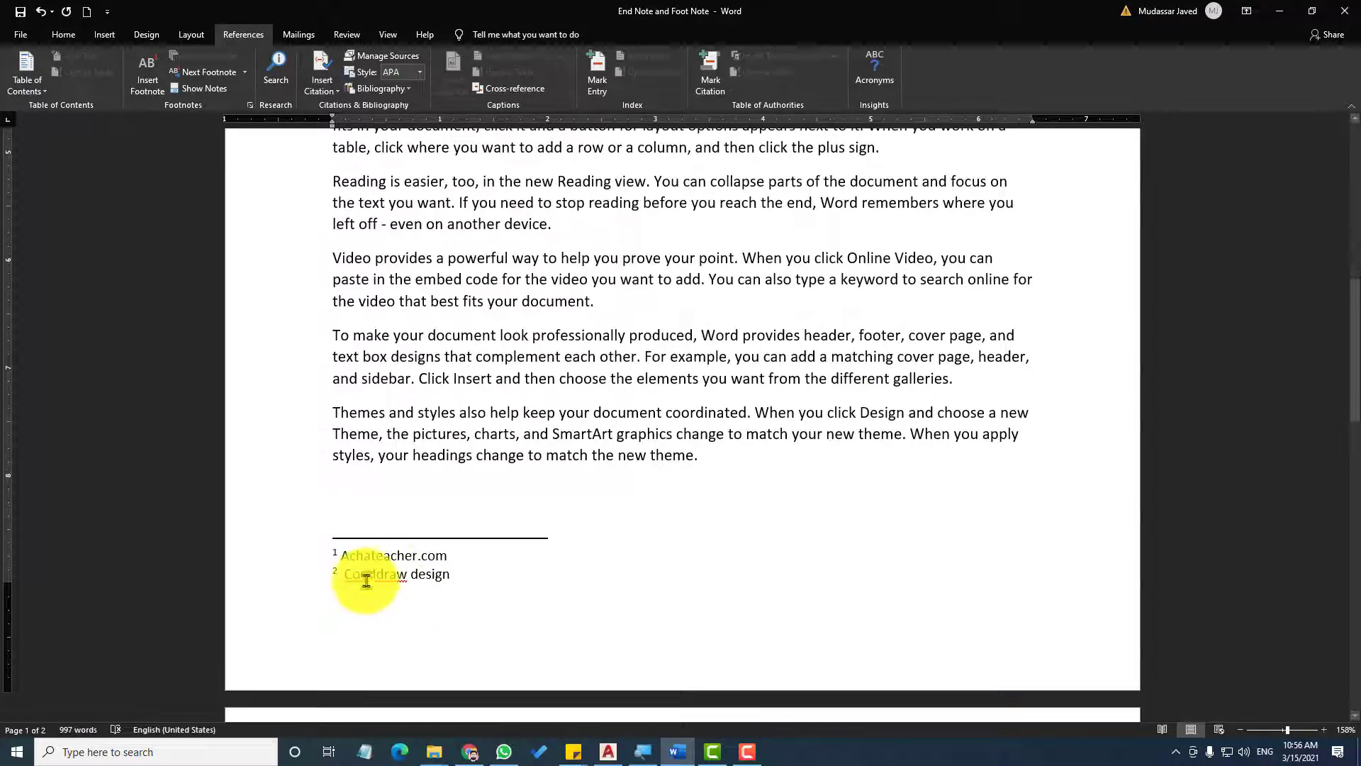
scroll(714, 638, up, 3)
scroll(722, 636, up, 6)
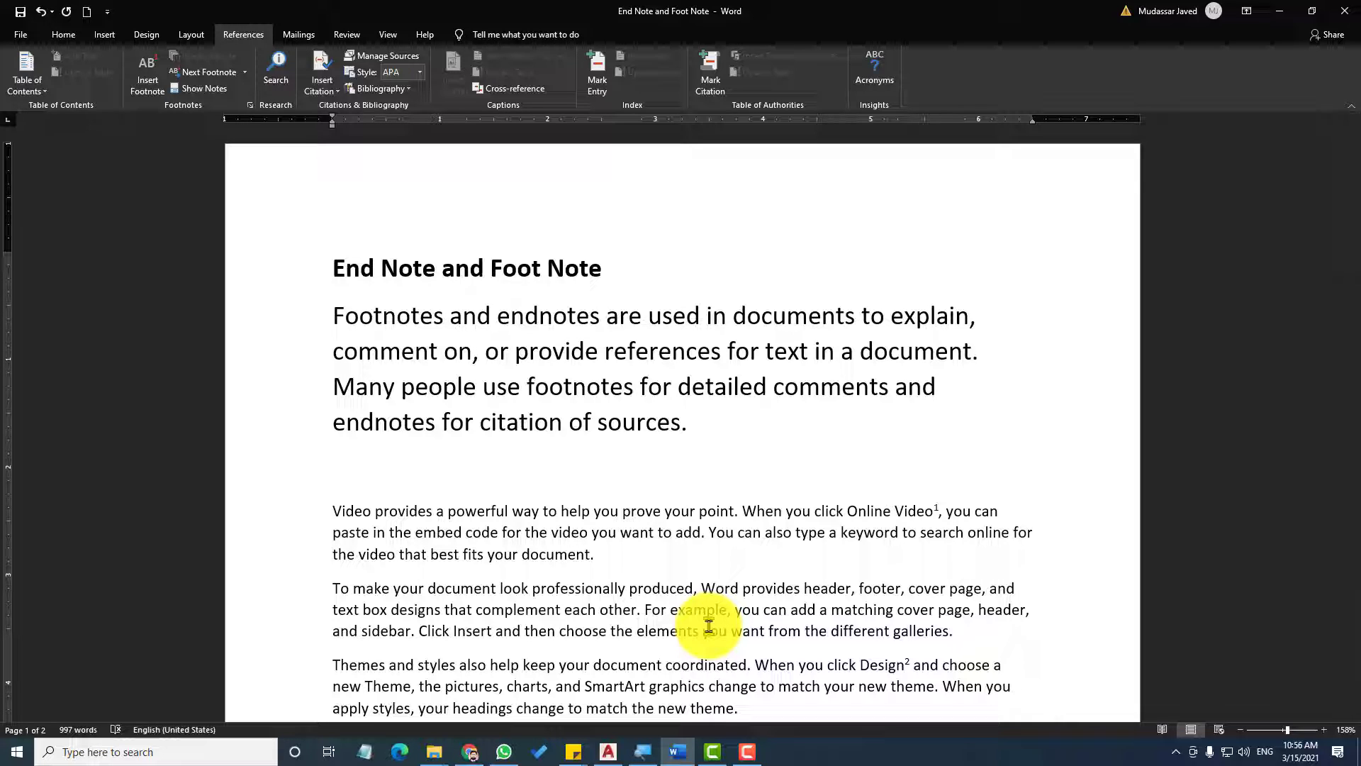
Step: Insert an endnote on "prove your point" in the first page's second "Video provides" paragraph and enter "fdasdfsadfasdf" as its text
scroll(709, 625, down, 8)
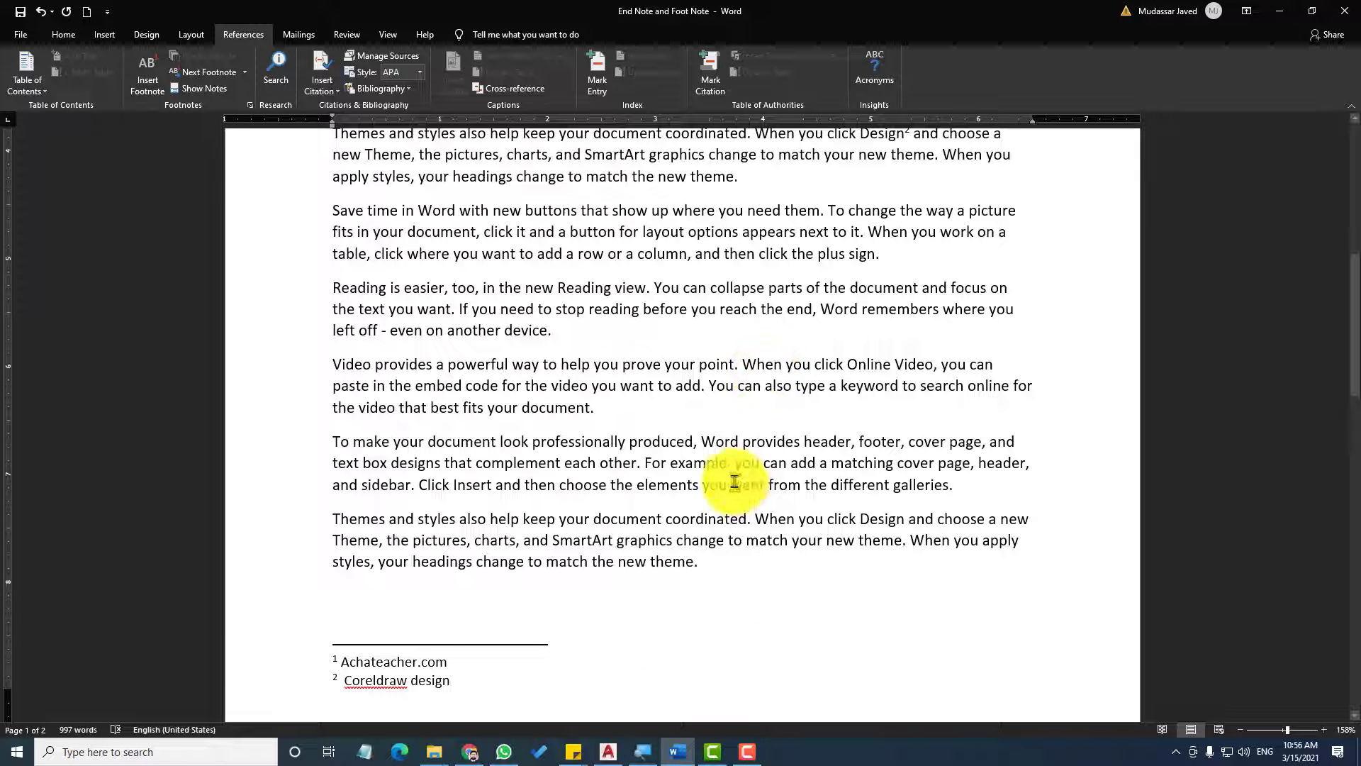
drag(623, 364, 739, 363)
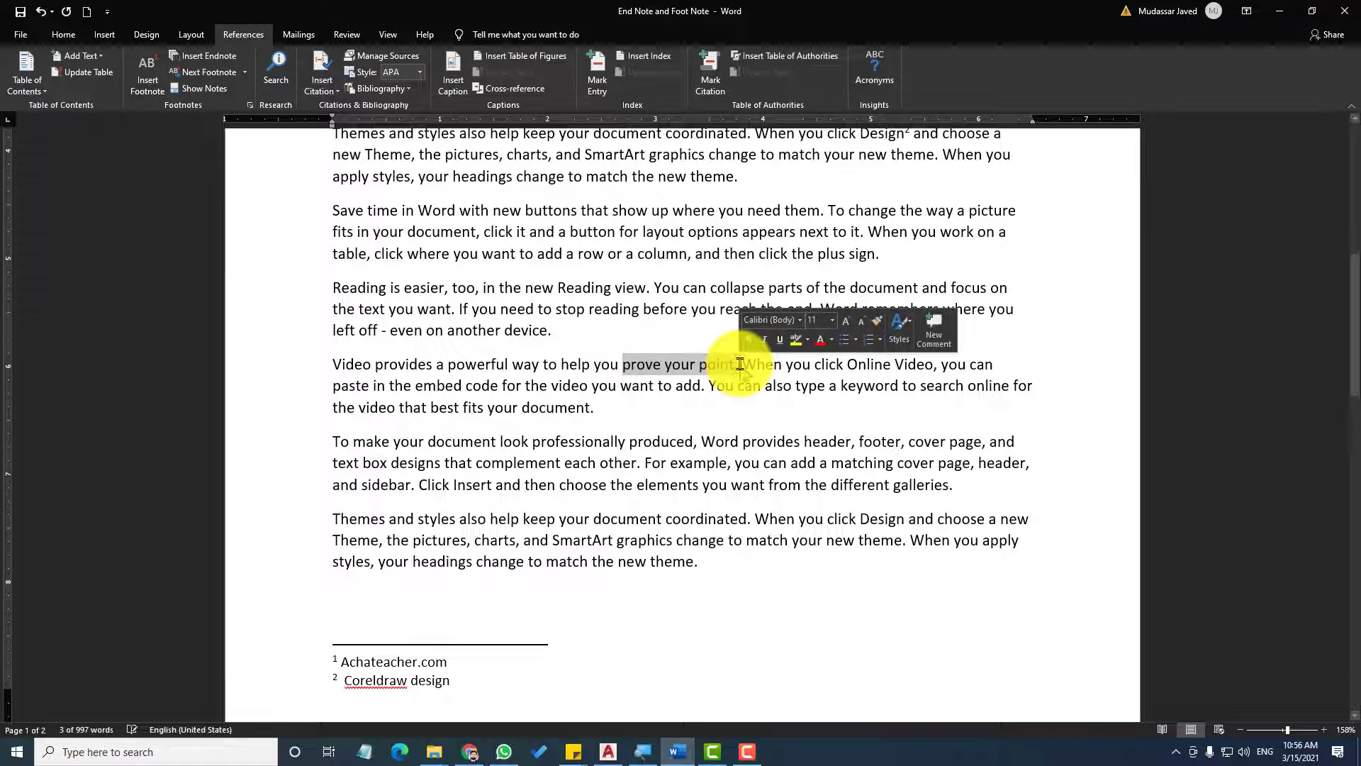
click(197, 58)
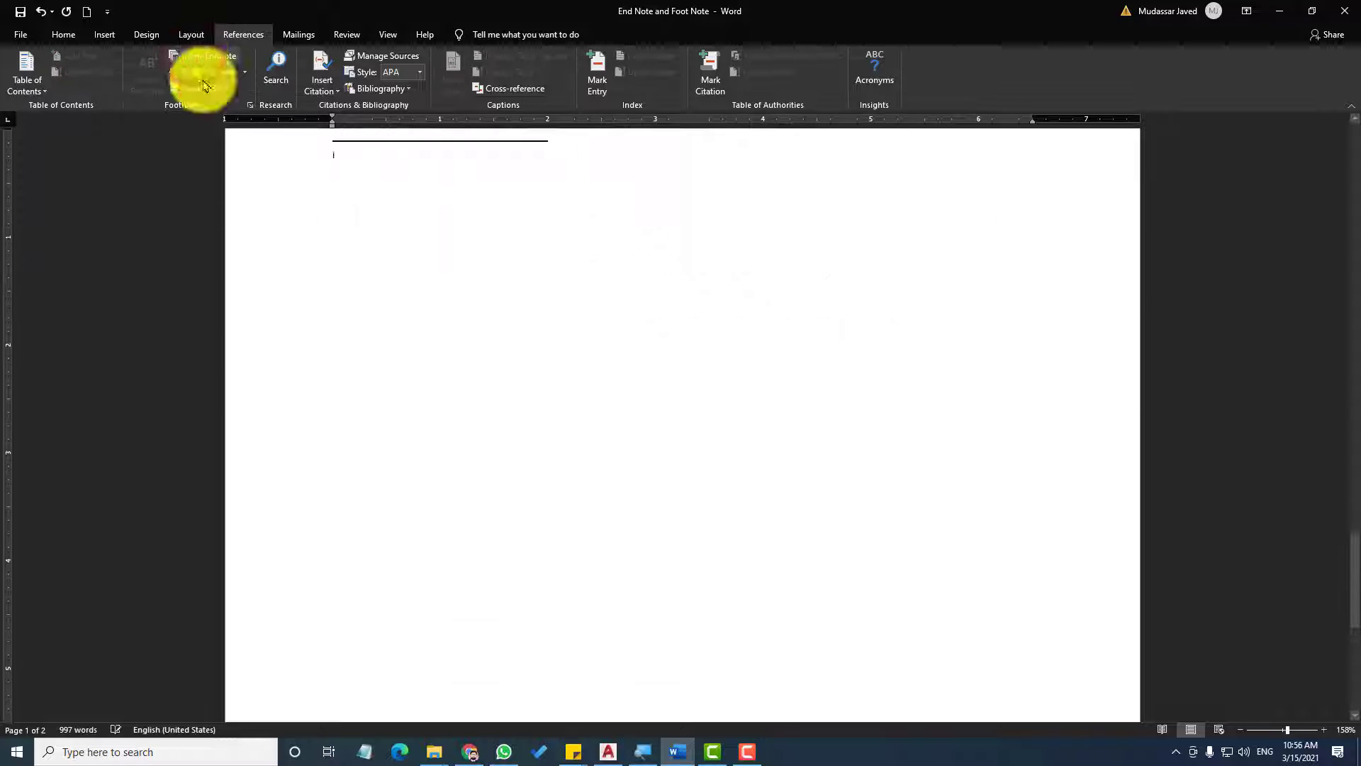
text(fd)
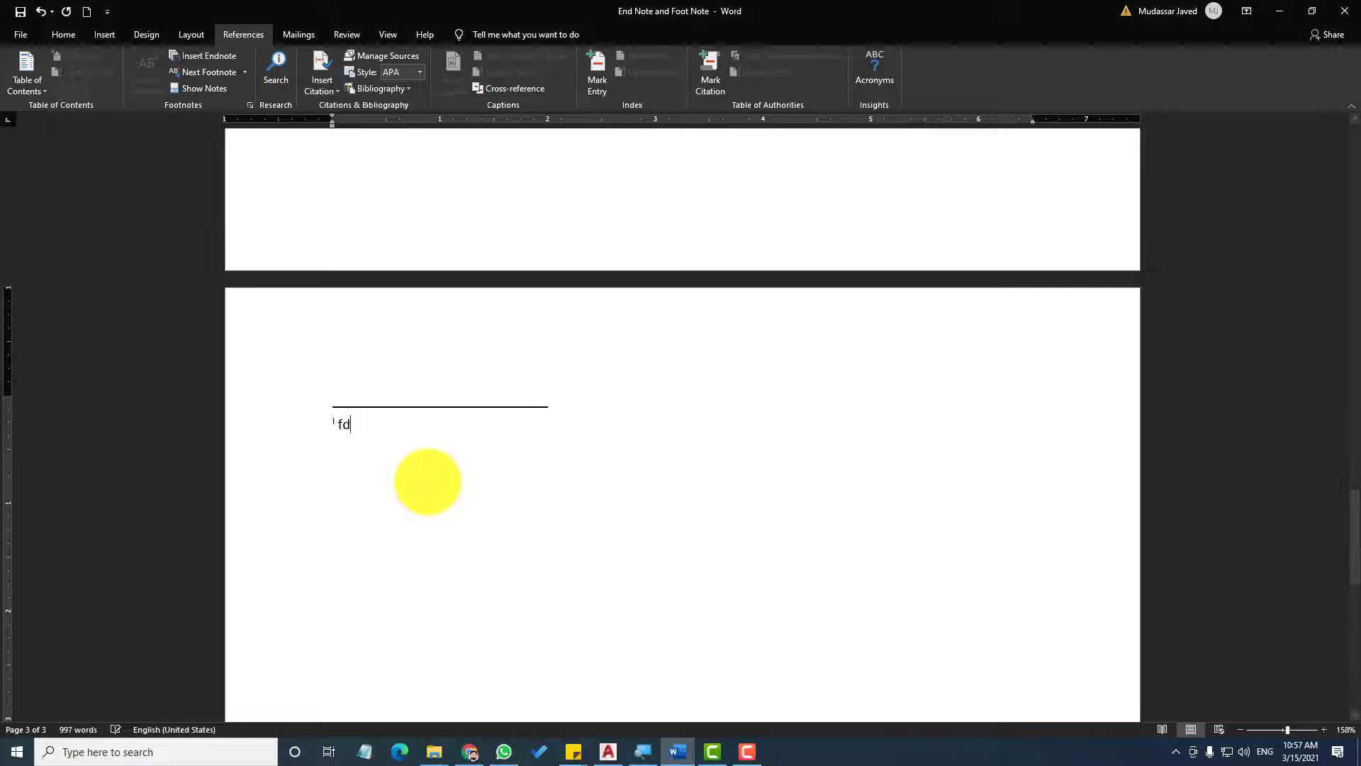
text(asdfsadfasdf)
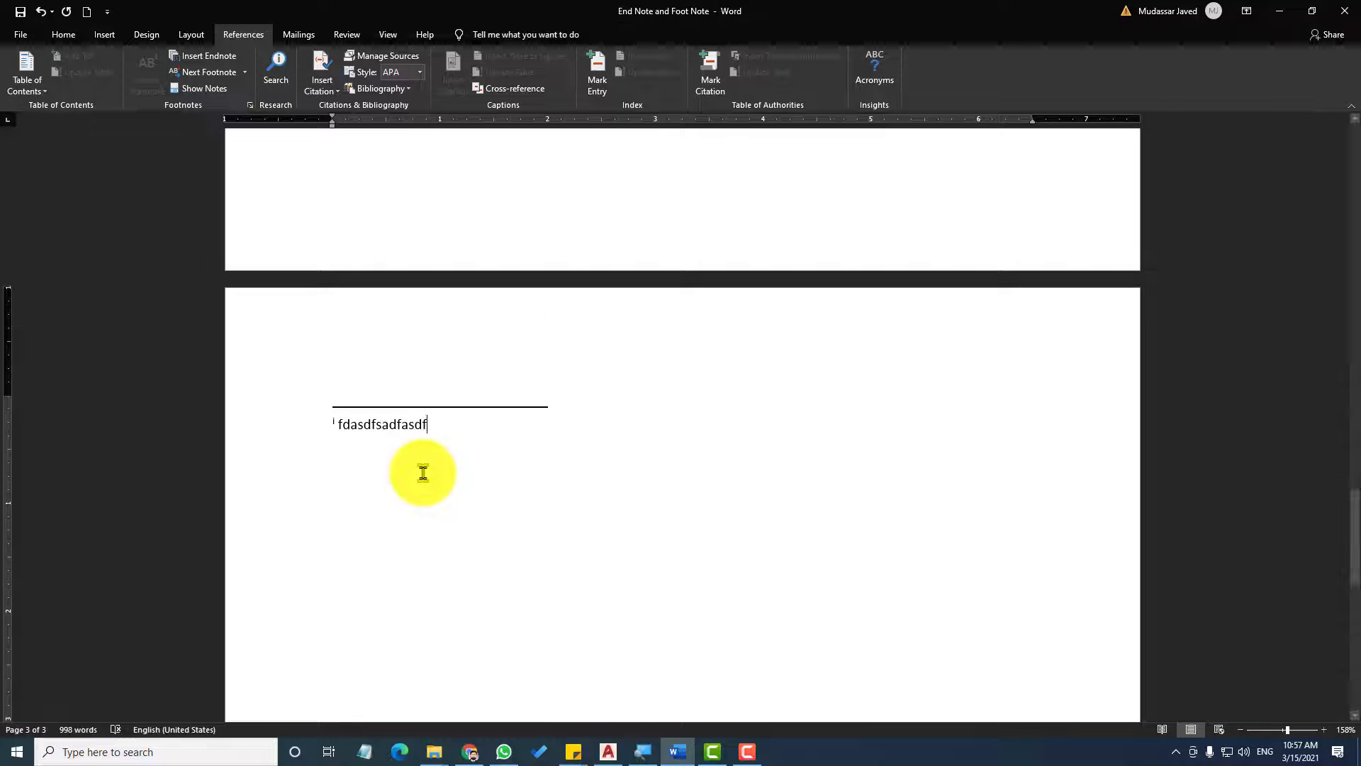
Step: Insert an endnote on "click it and a button" in the second page's first paragraph and enter "fdasdfasdf" as its text
scroll(423, 473, up, 15)
click(518, 288)
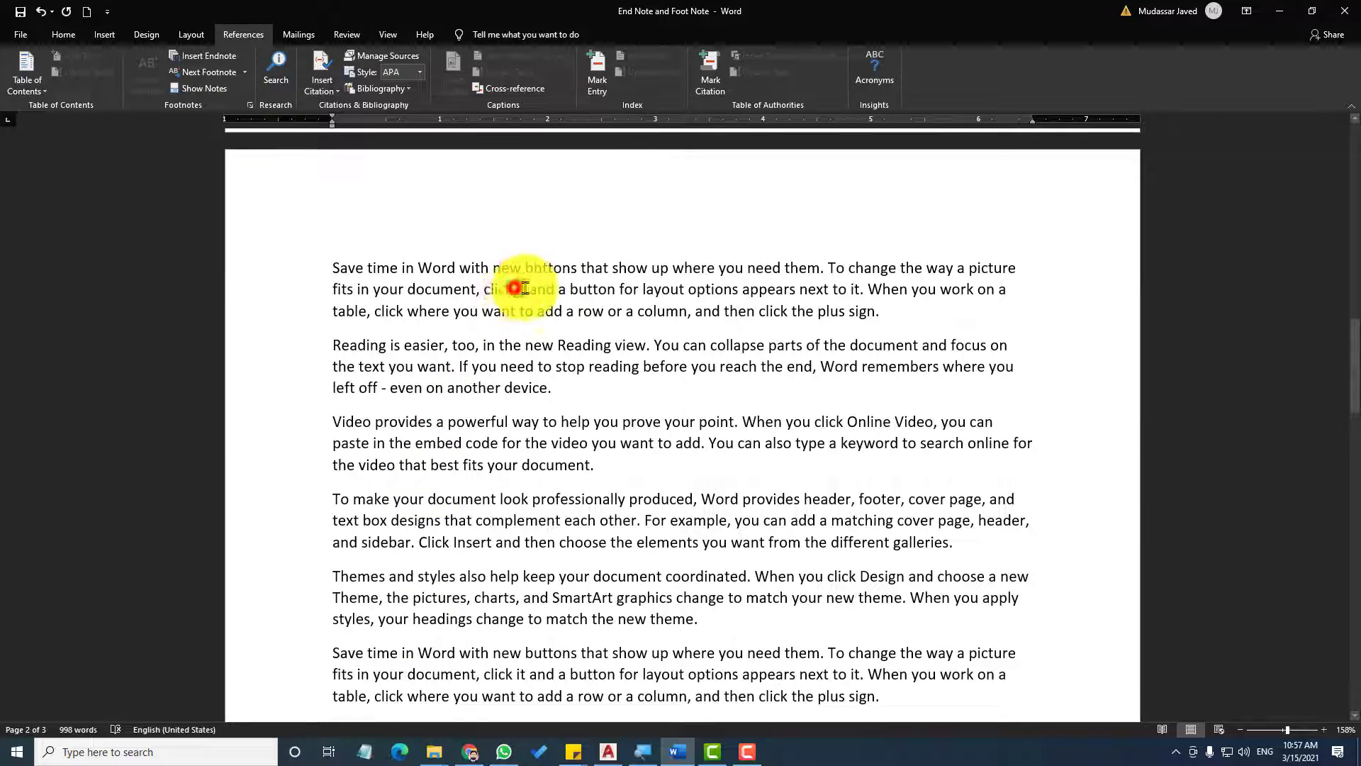
drag(525, 288, 599, 288)
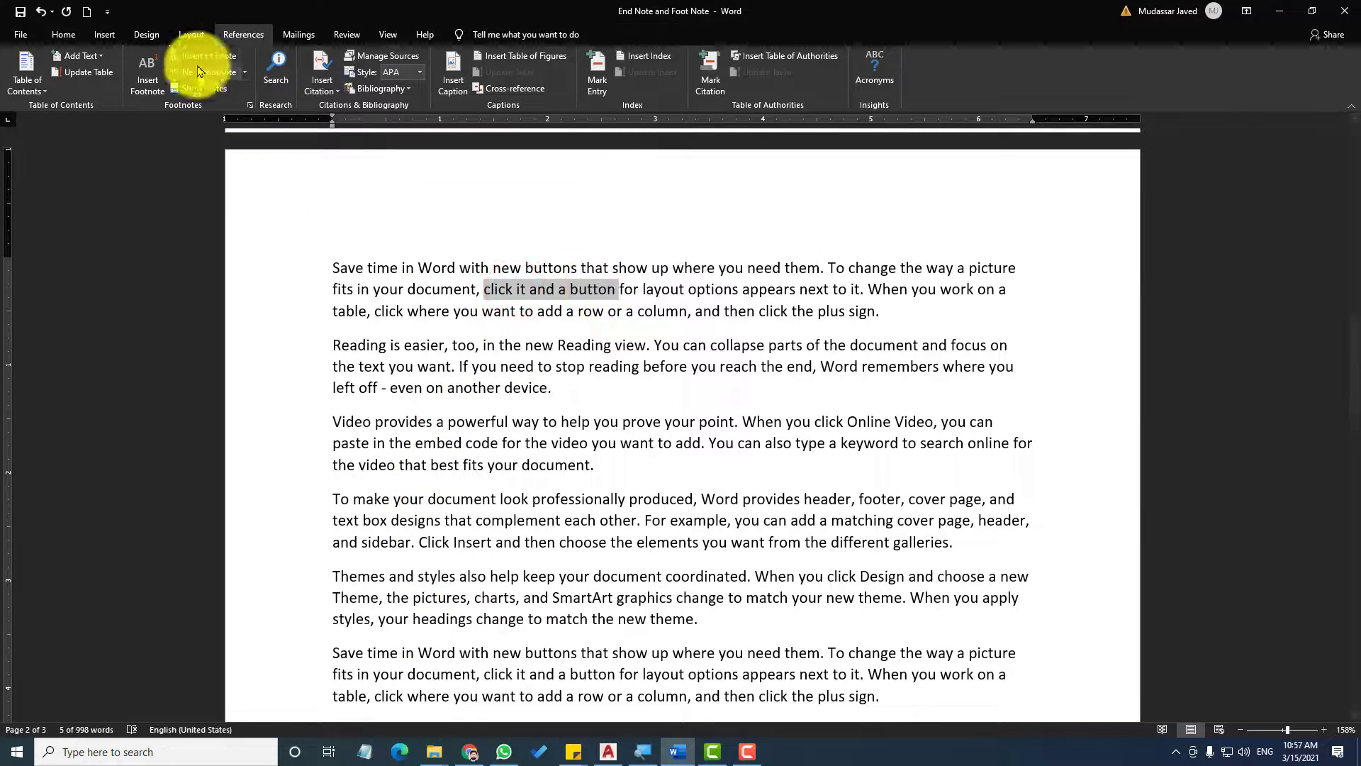
click(199, 58)
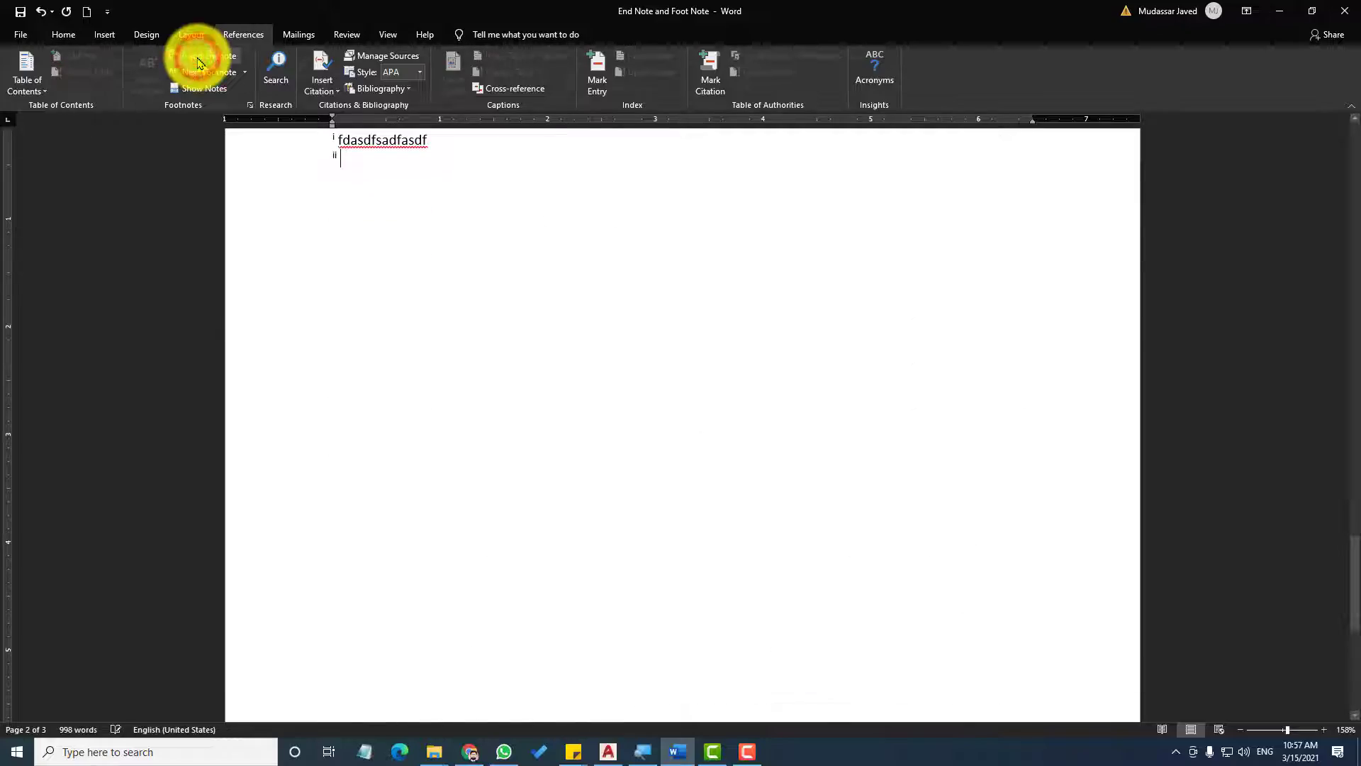
text(fdasdfasdf)
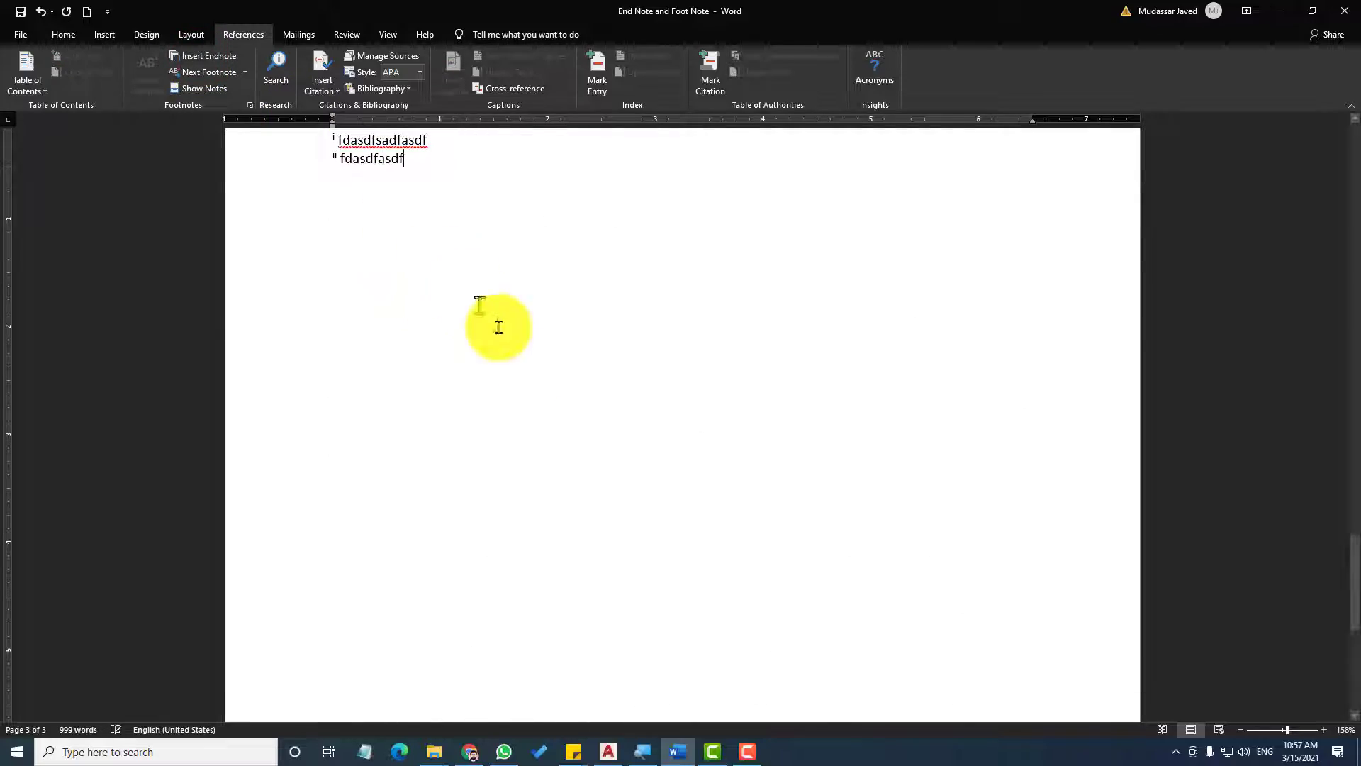
Step: Use Show Notes and examine the footnote and endnote reference marks and their notes throughout the document
scroll(499, 327, up, 10)
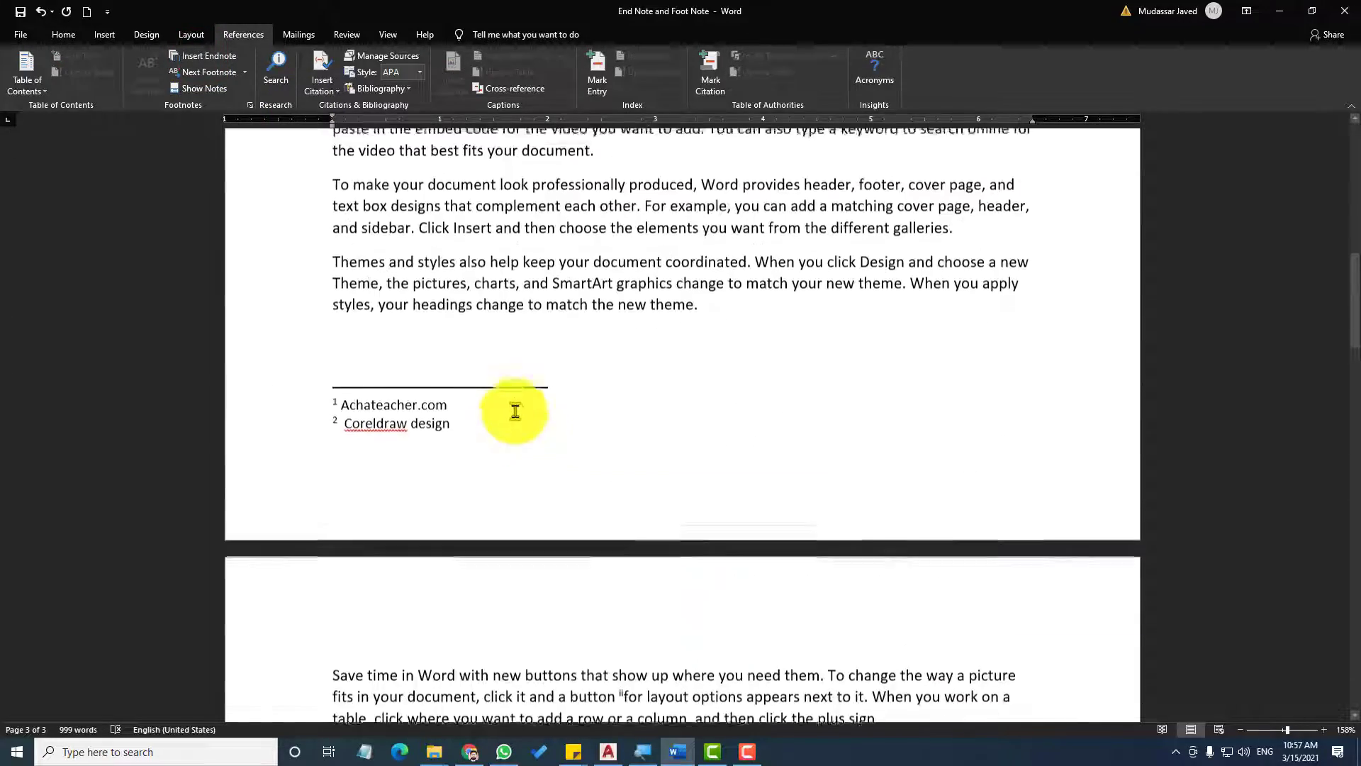
scroll(515, 412, up, 15)
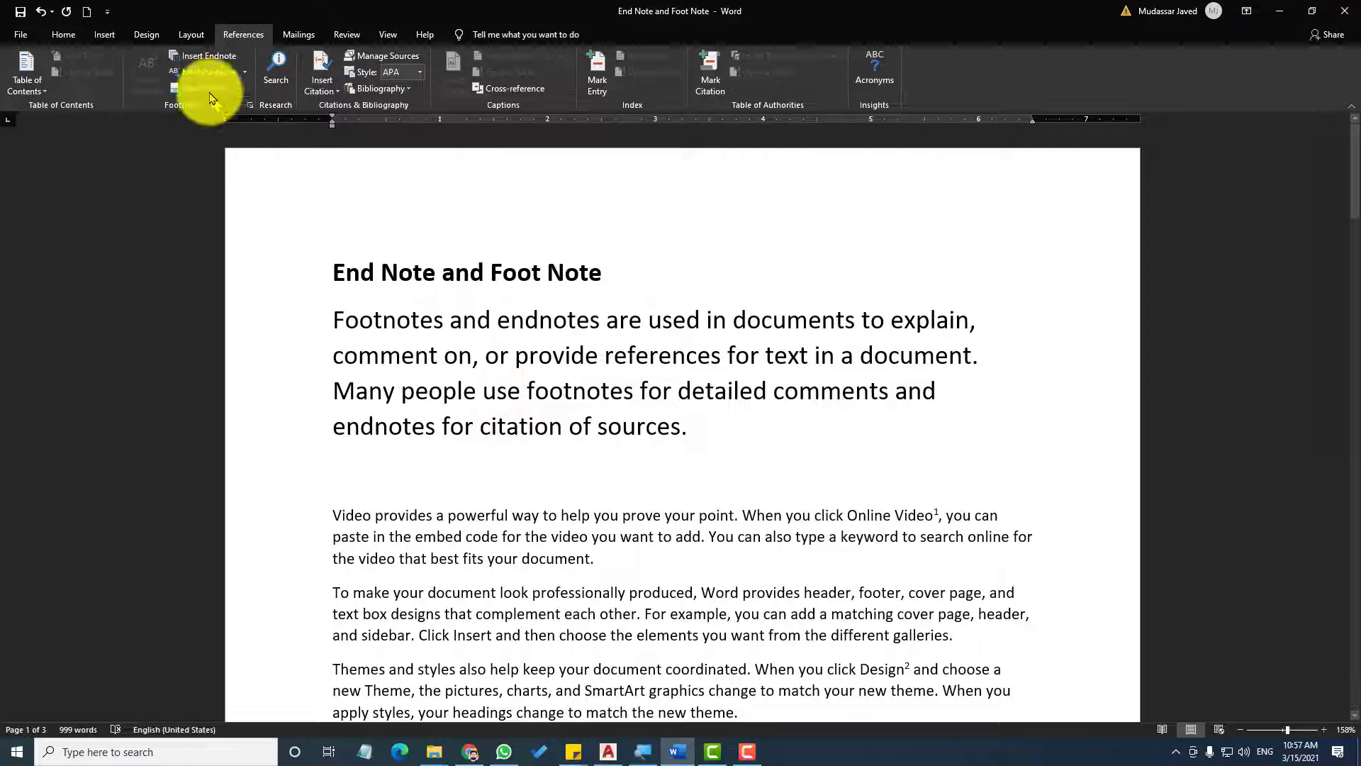
click(209, 90)
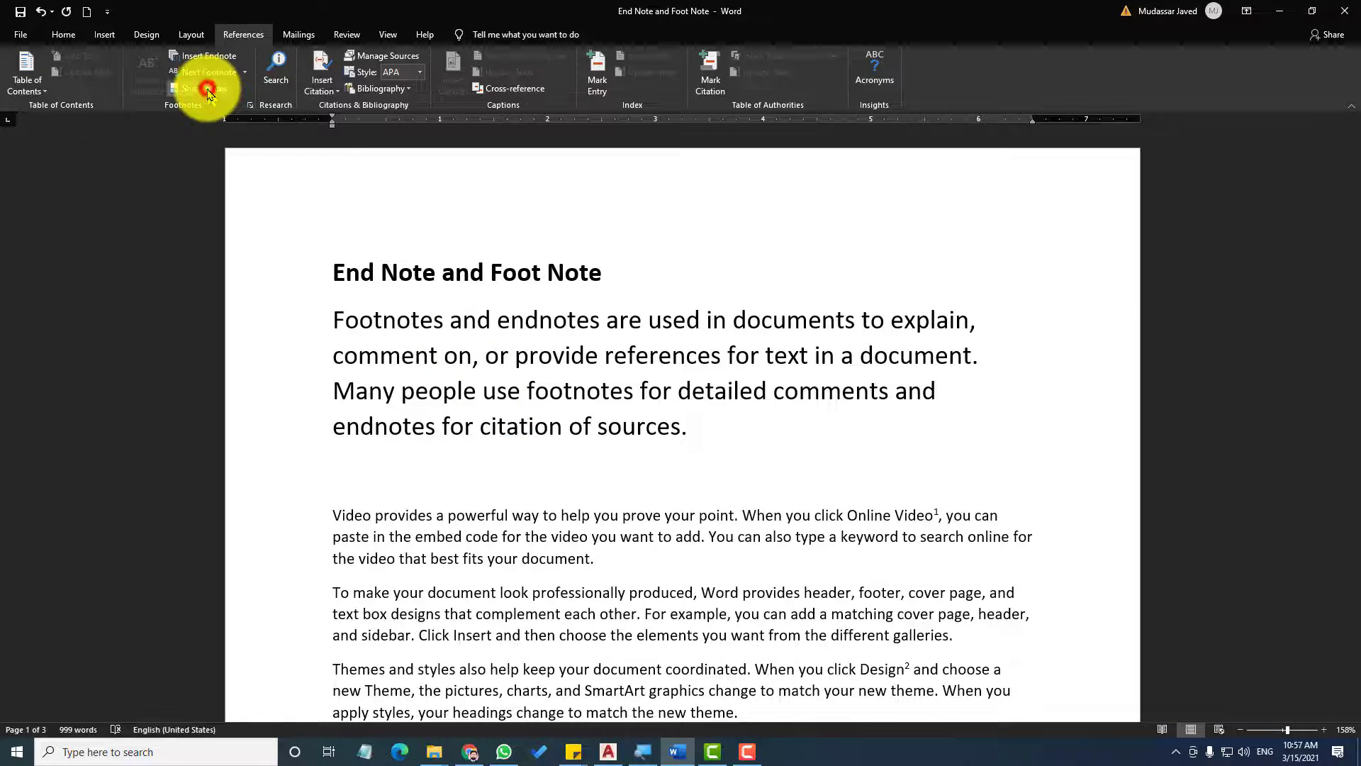
scroll(667, 482, down, 2)
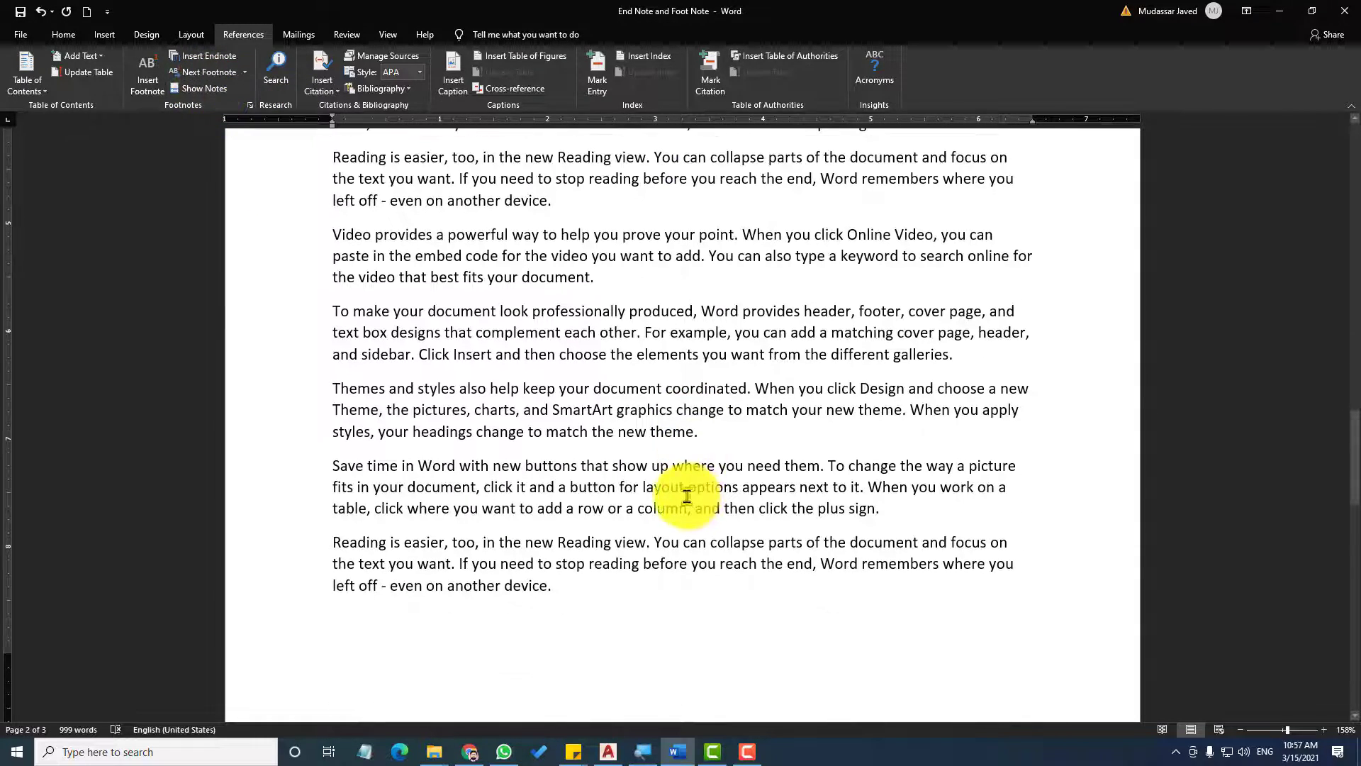
scroll(687, 496, down, 8)
scroll(687, 495, up, 10)
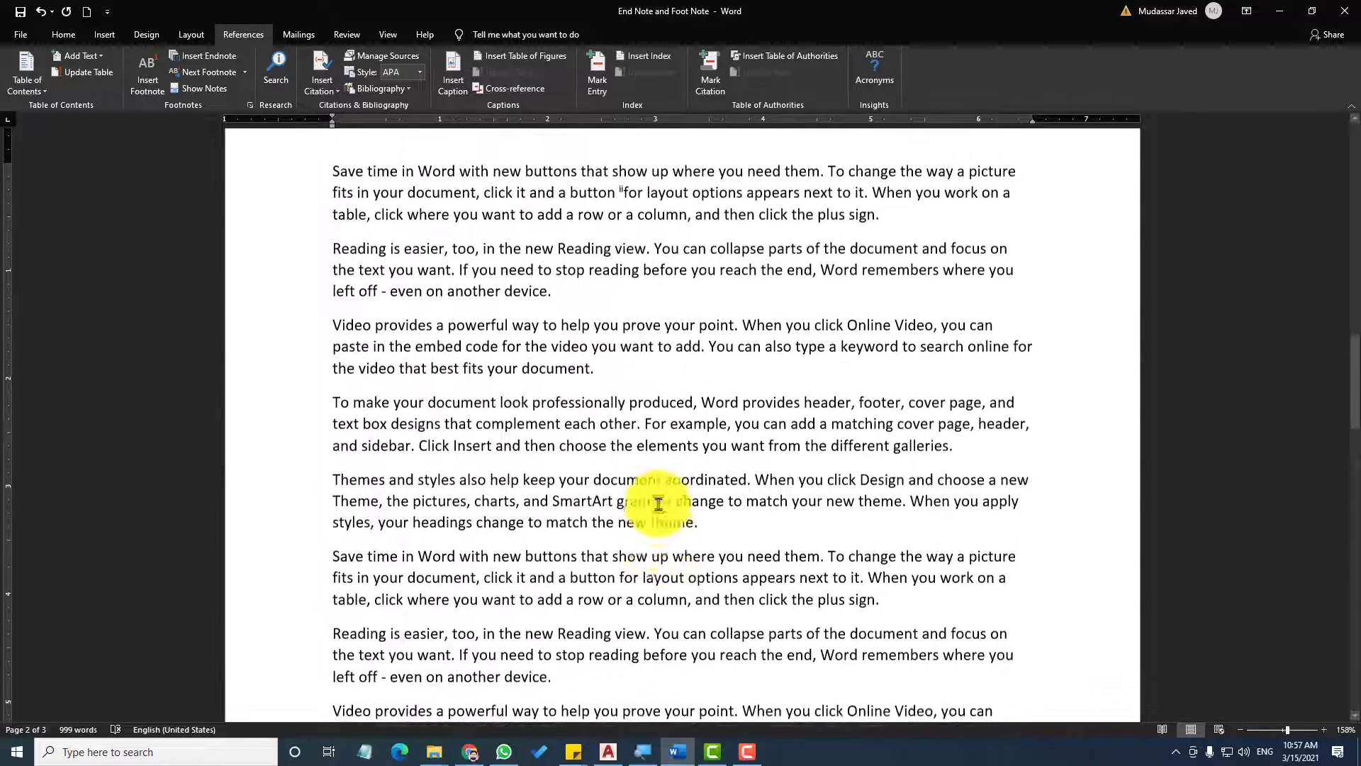
scroll(659, 504, down, 5)
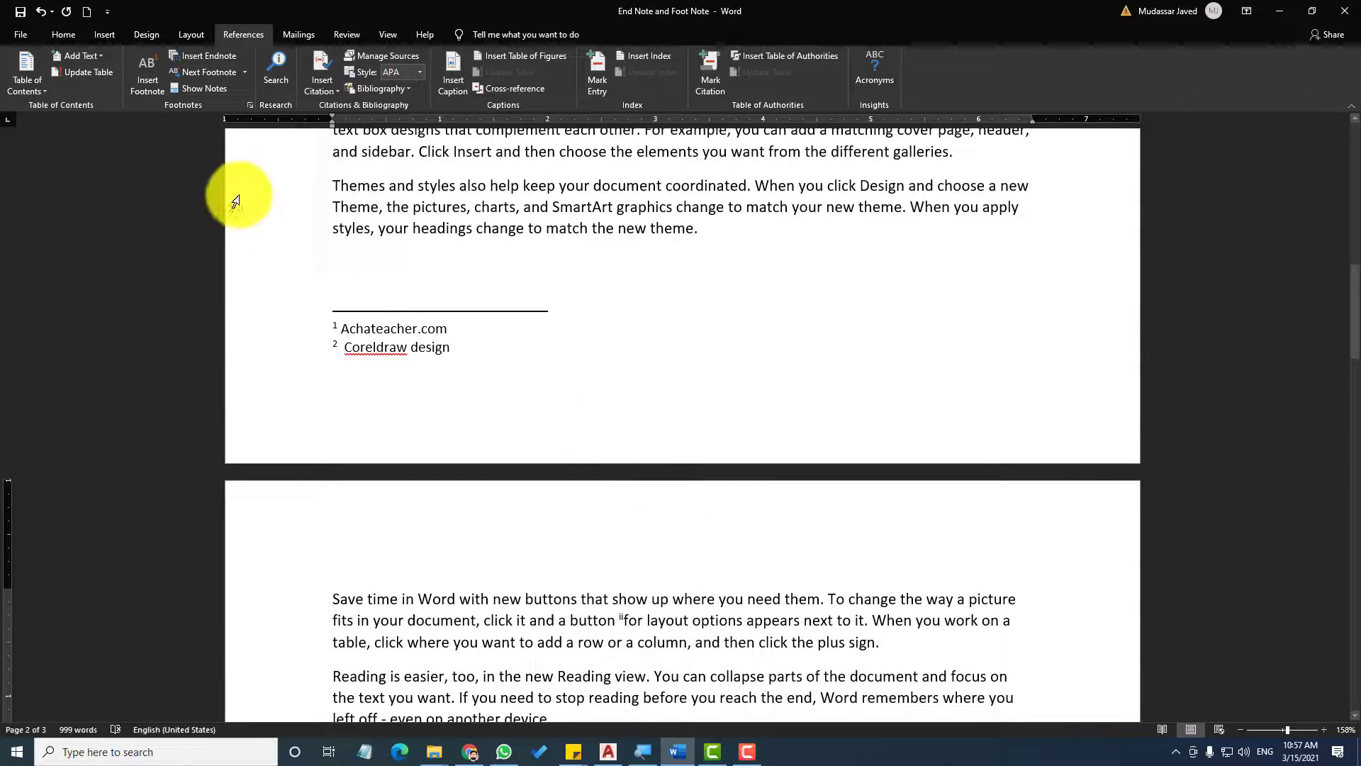
click(198, 88)
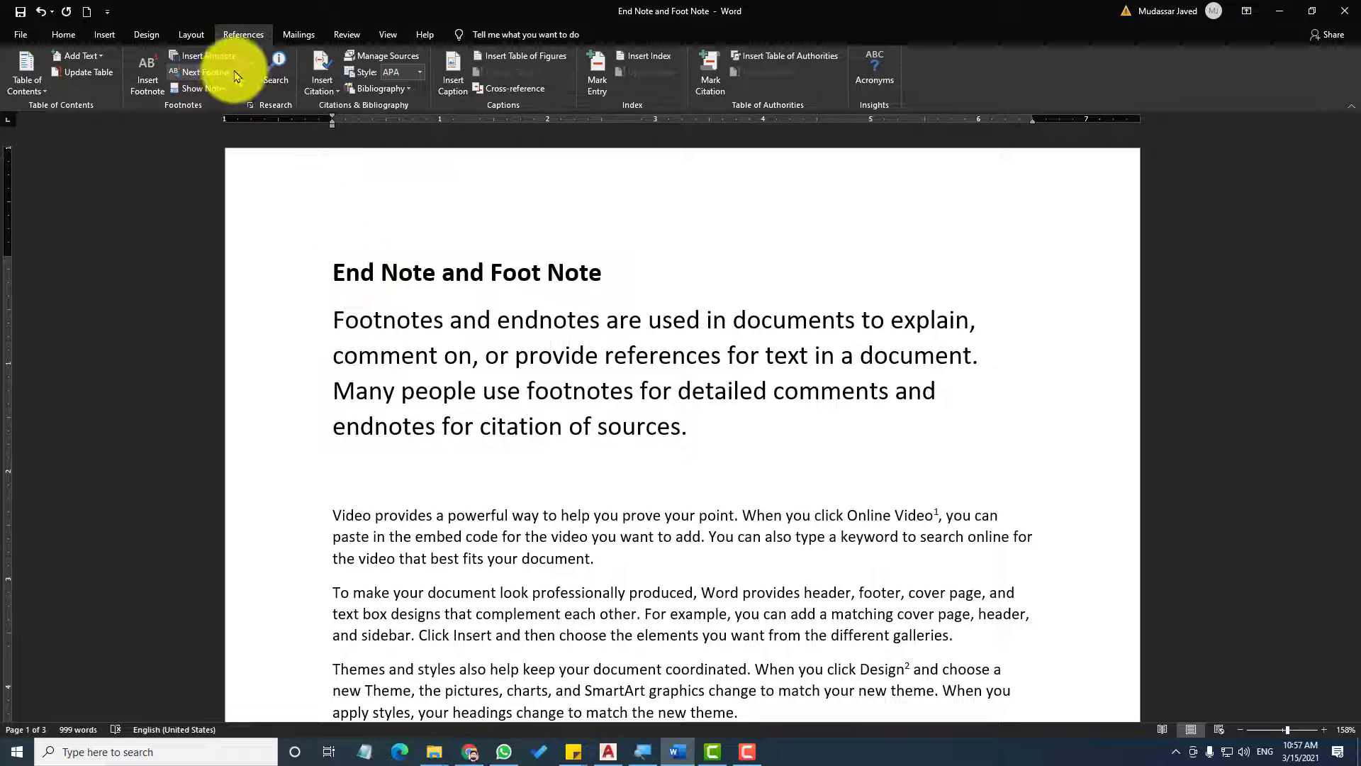
Step: Starting from the introductory paragraph on the first page, go to the next footnote and to the next endnote, and preview that endnote's text
click(402, 368)
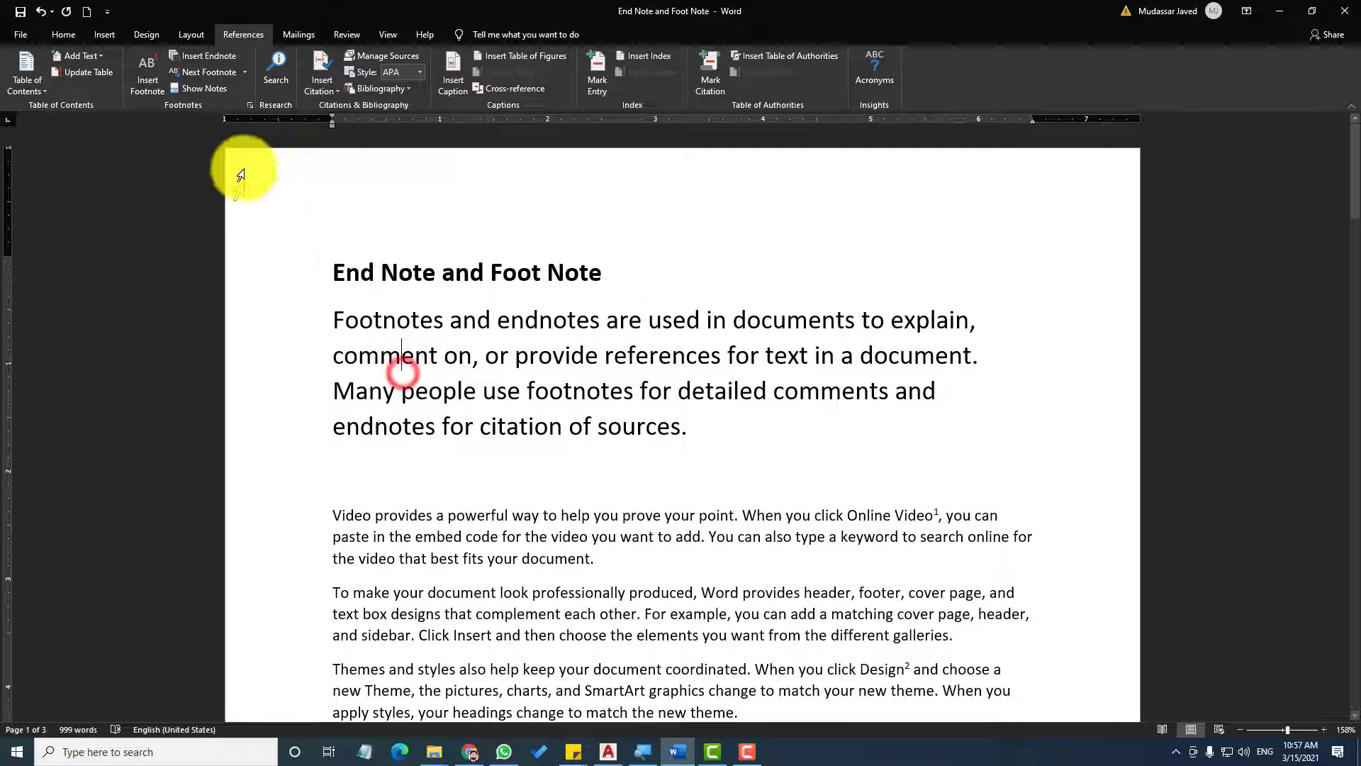
click(206, 75)
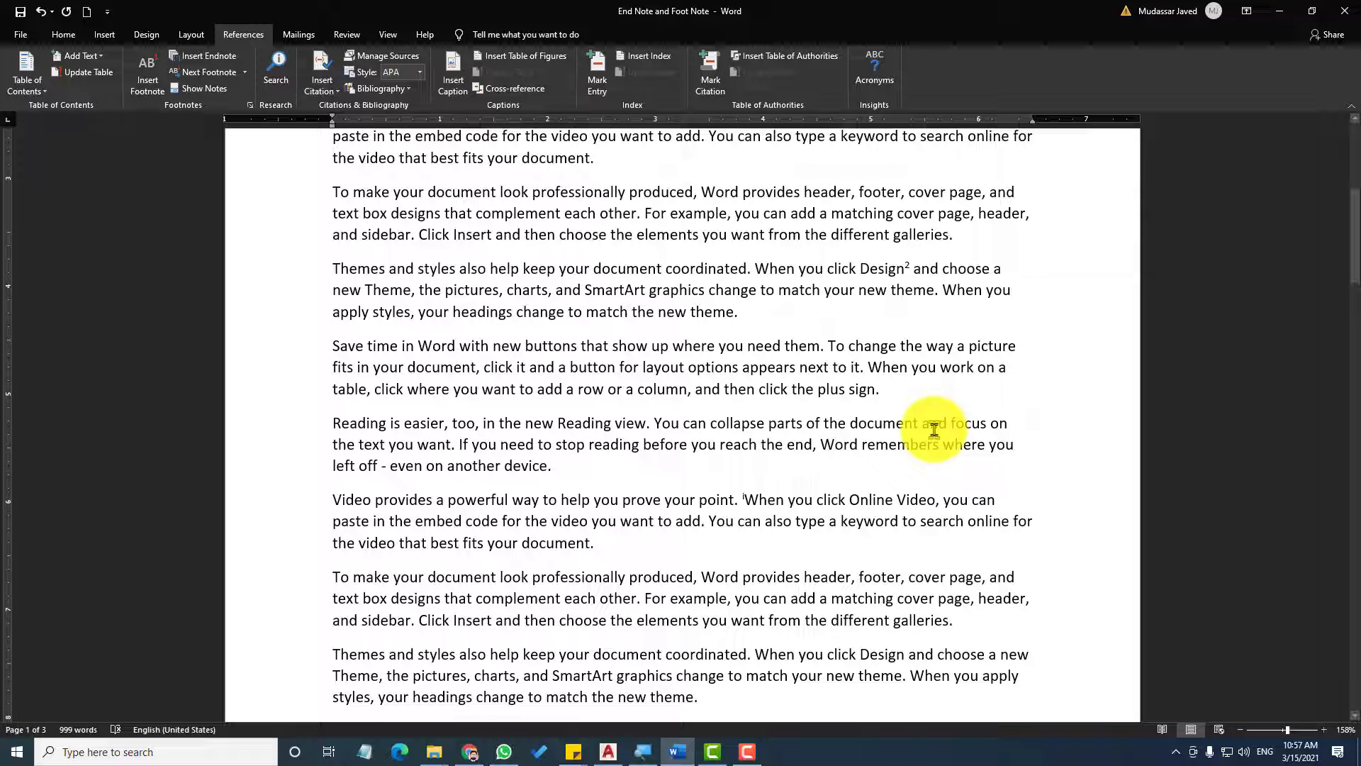
click(244, 71)
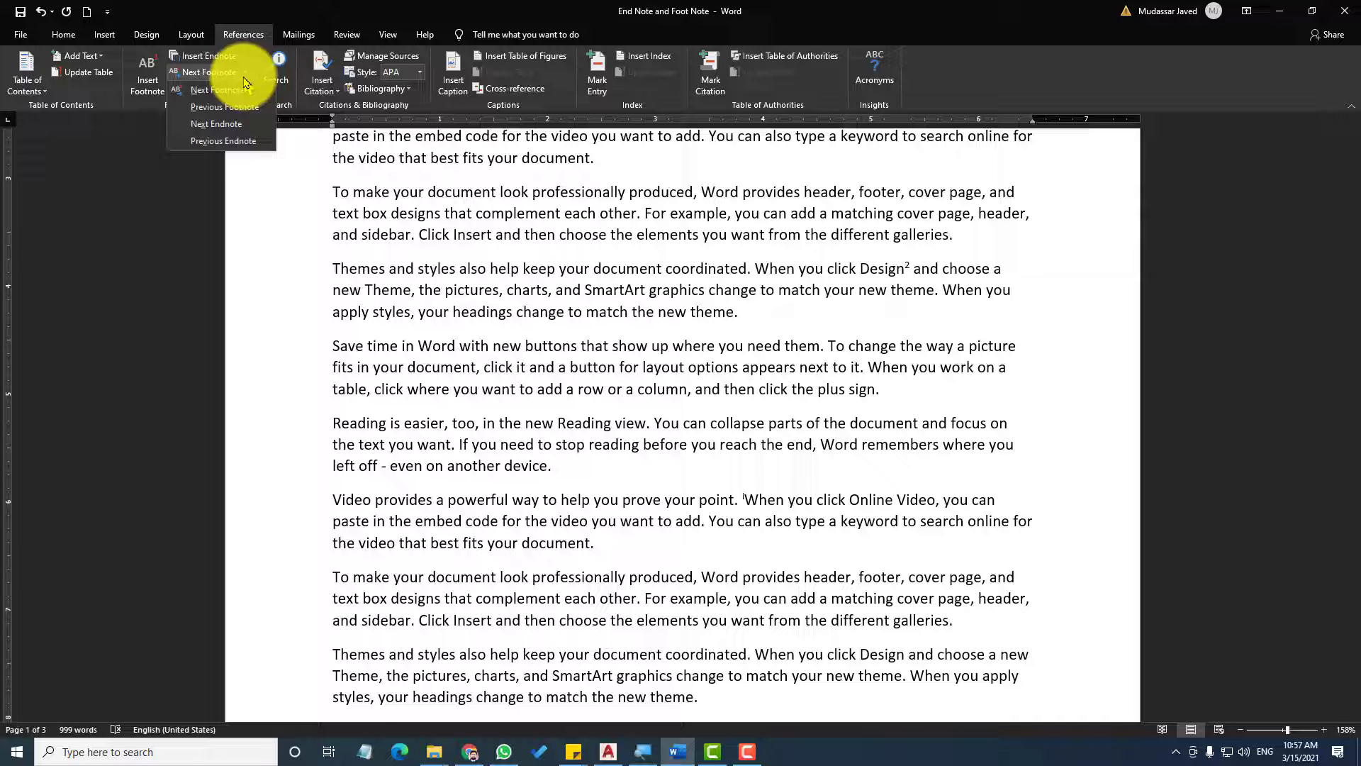
click(228, 126)
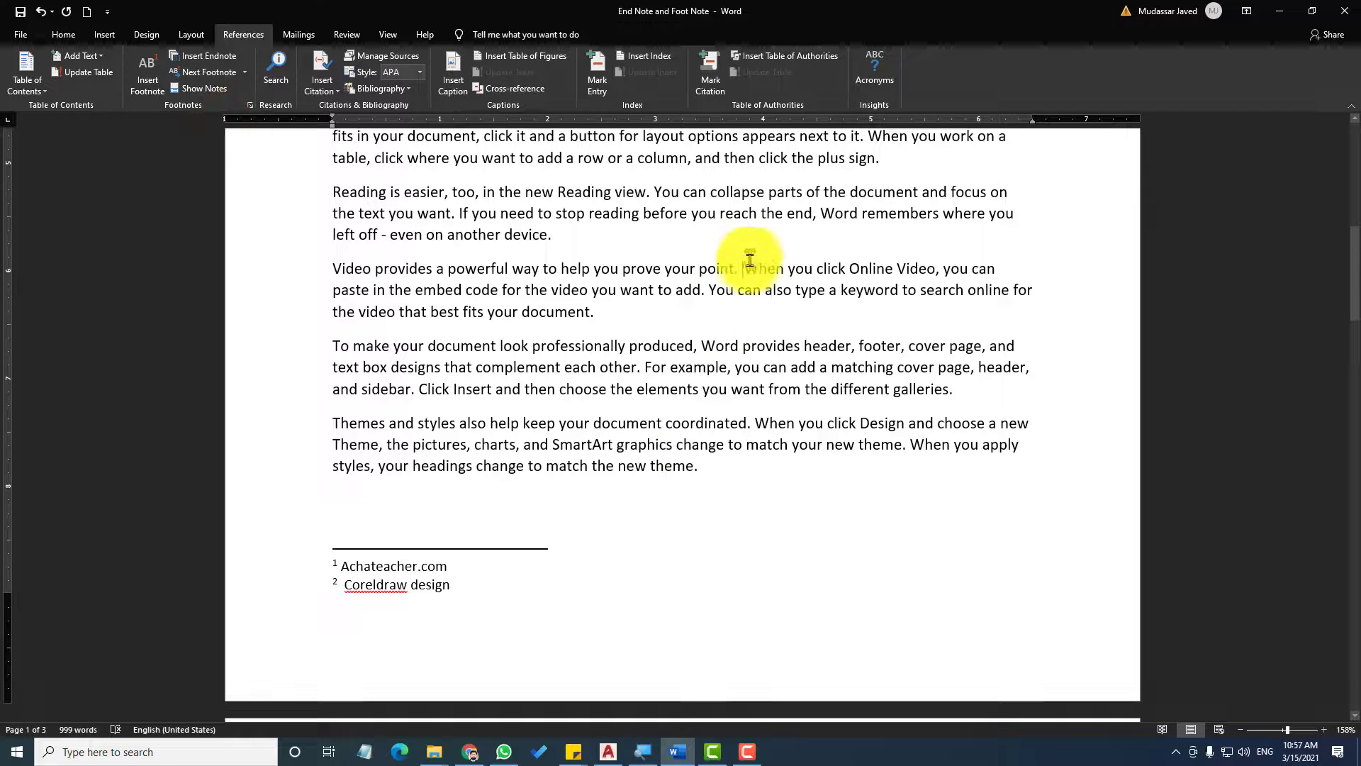
mouse_move(756, 261)
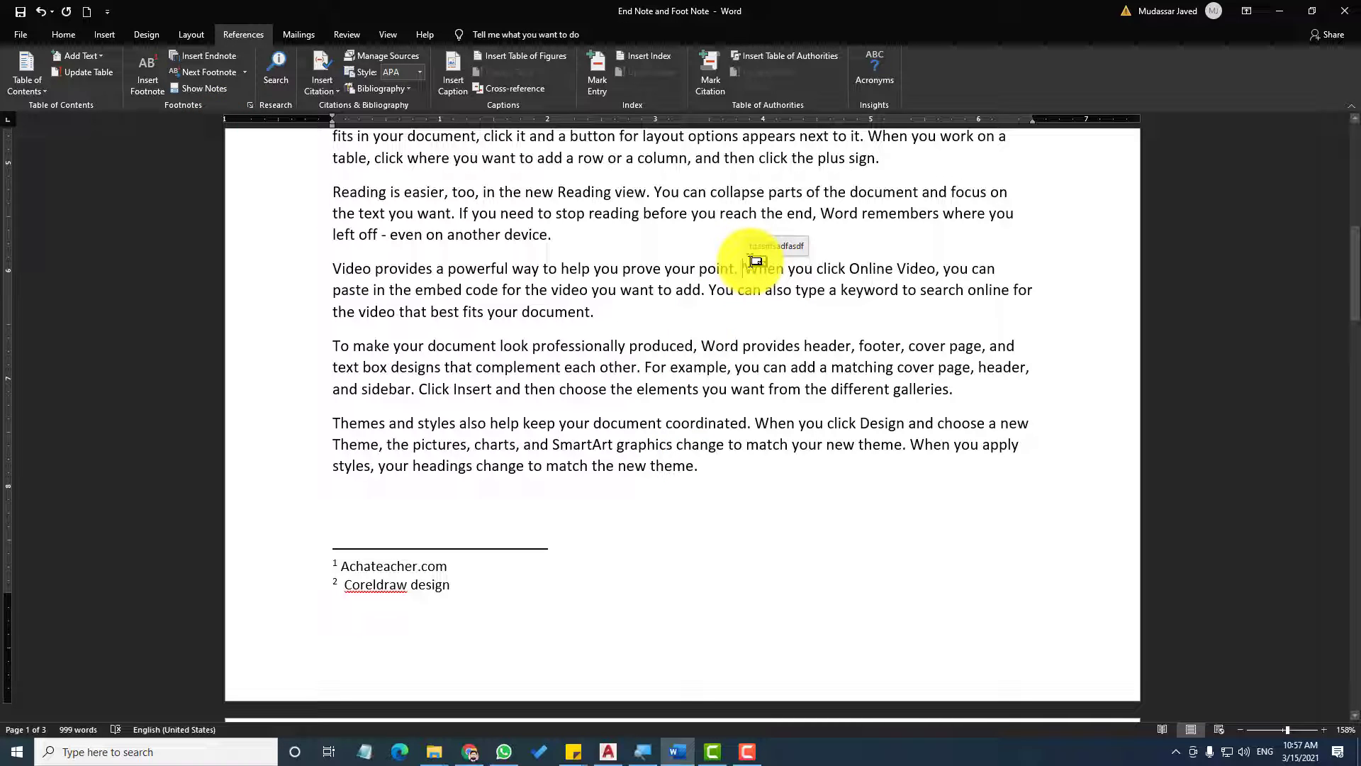